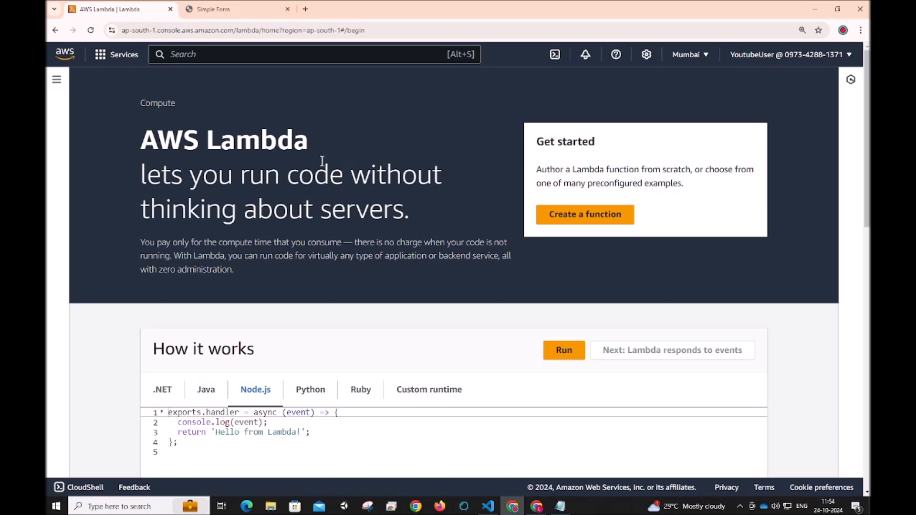
Create a Lambda function from scratch named youtube-tutorial with the Python 3.12 runtime
left_click(607, 217)
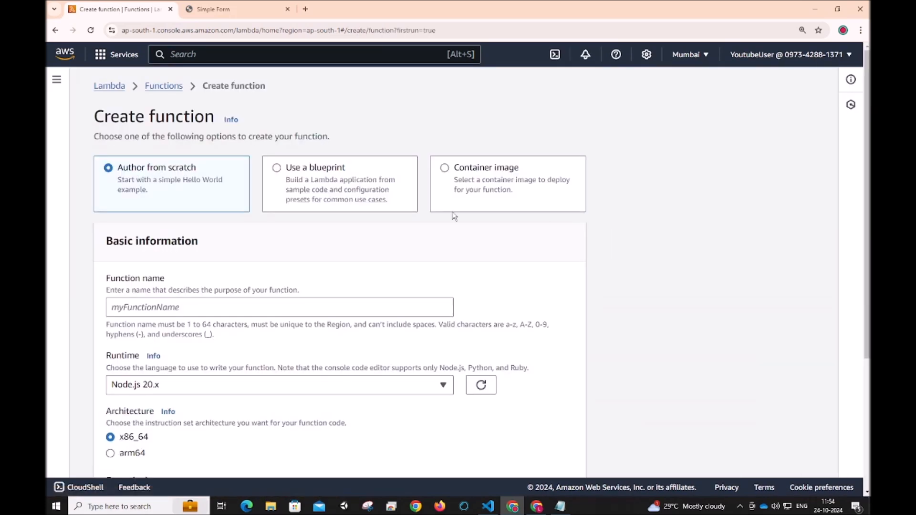
scroll(173, 204, "down", 1)
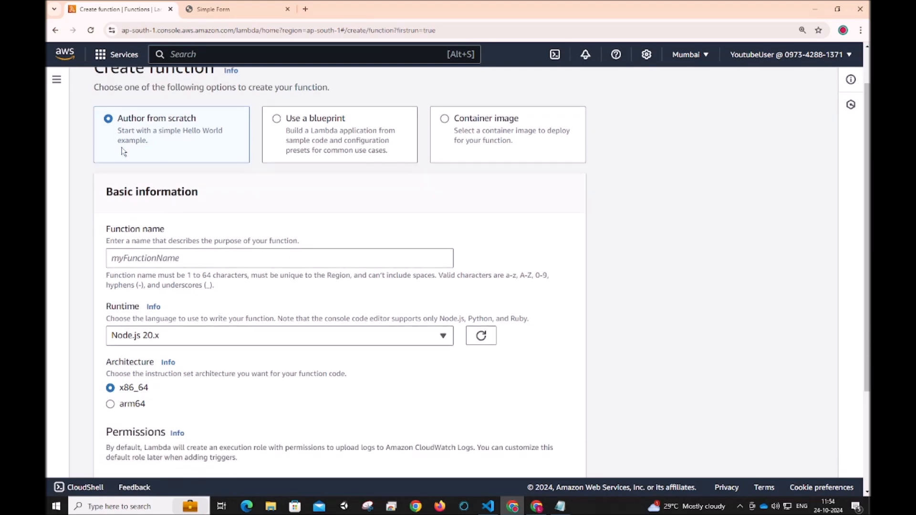
left_click(203, 249)
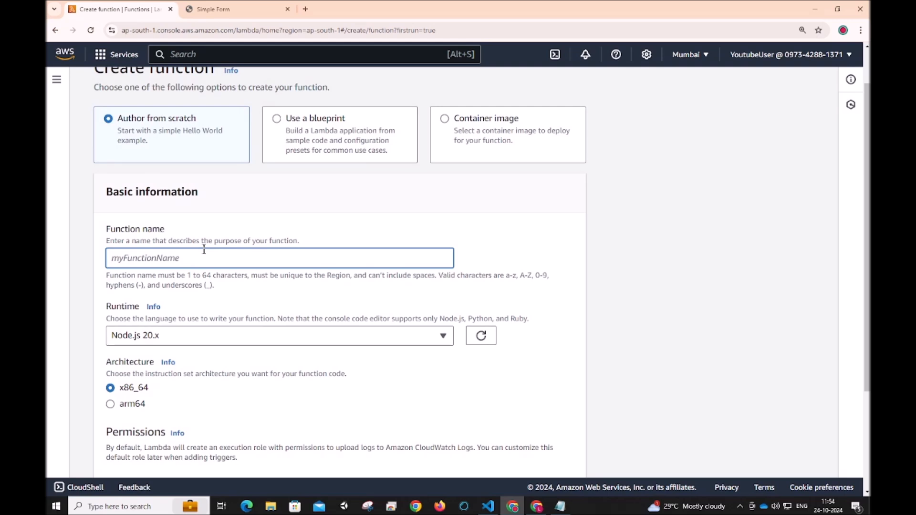
type("youtube-tutorial")
left_click(234, 339)
left_click(236, 157)
scroll(205, 289, "down", 3)
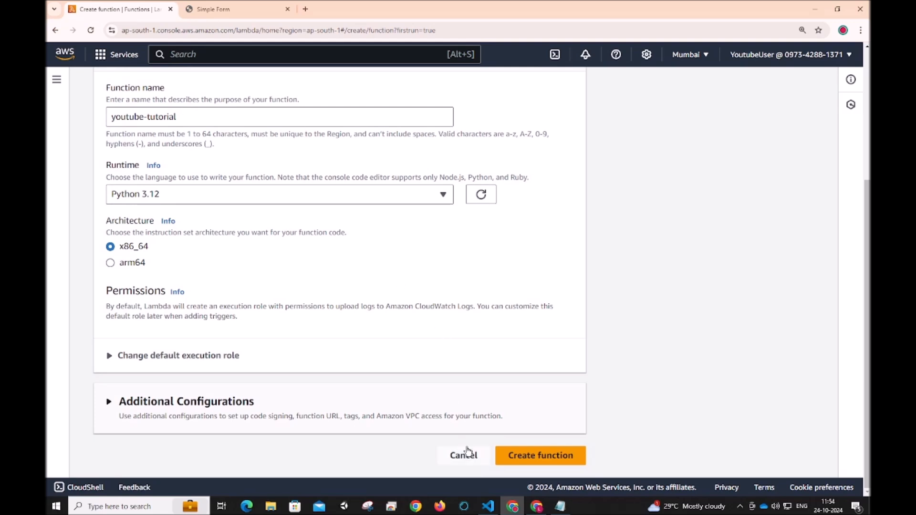
left_click(544, 456)
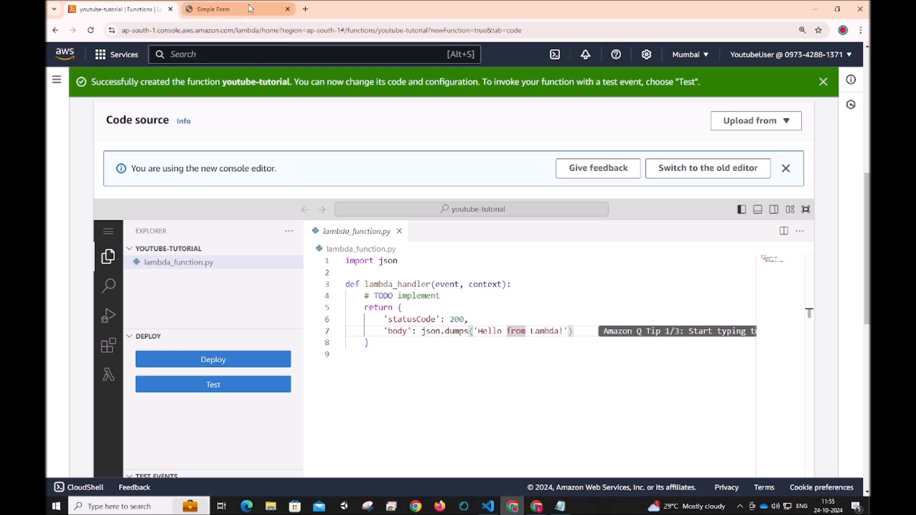
Find Simple Queue Service, load it in a separate browser tab, and open the youtube-sqs-tutorial queue
left_click(190, 56)
type("sqs")
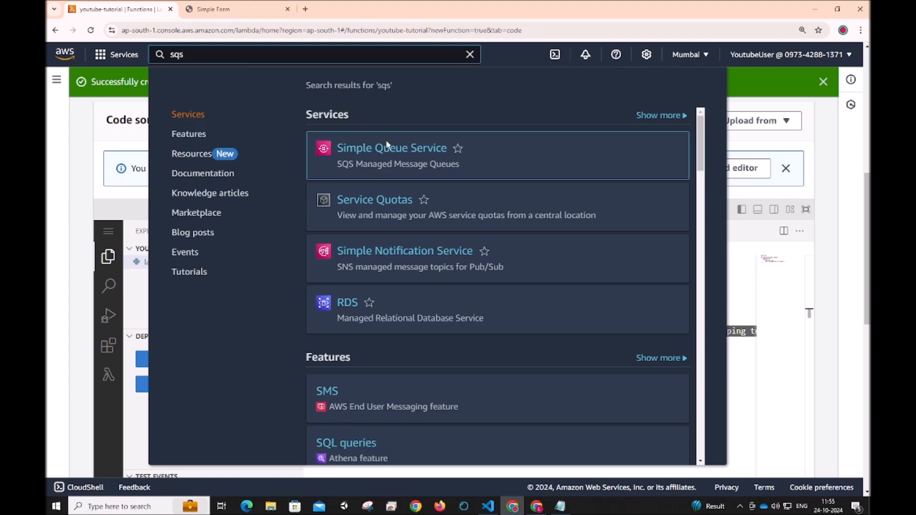
middle_click(407, 146)
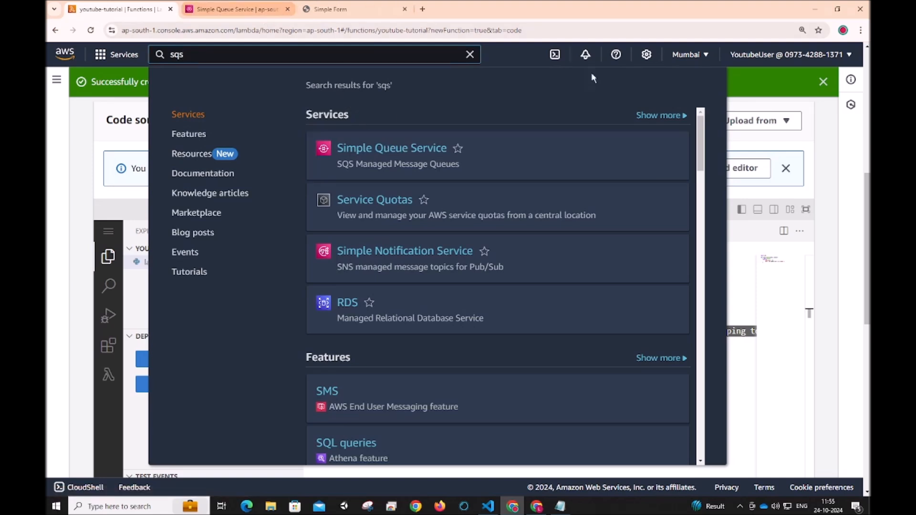
left_click(740, 84)
left_click(261, 14)
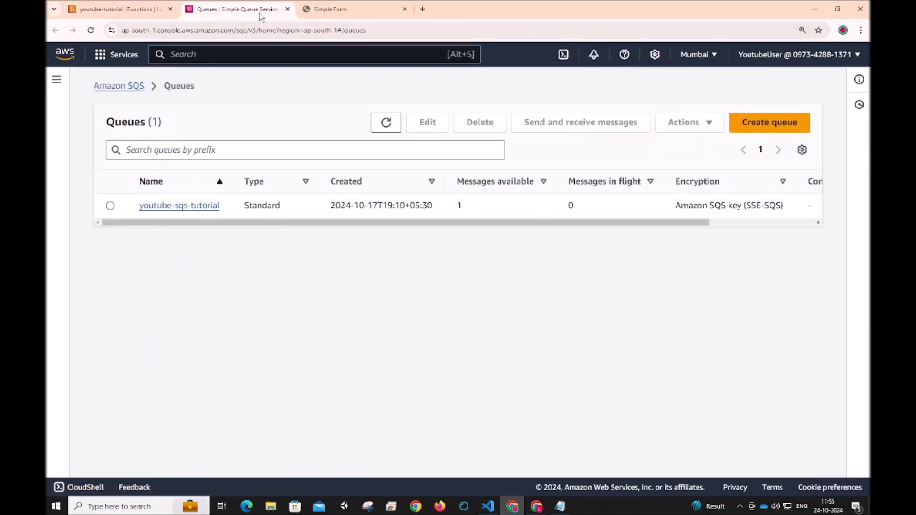
left_click(173, 210)
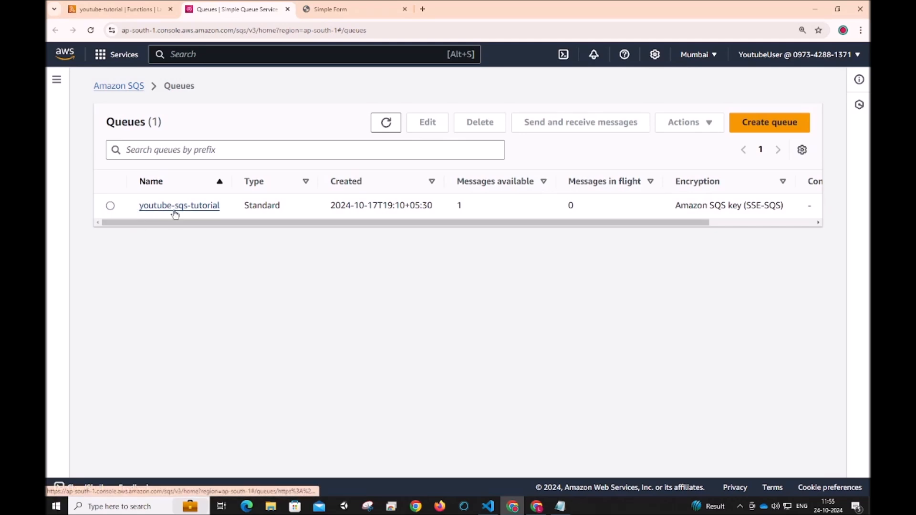
Try to configure the youtube-tutorial Lambda function as a trigger for the youtube-sqs-tutorial queue
scroll(348, 268, "down", 4)
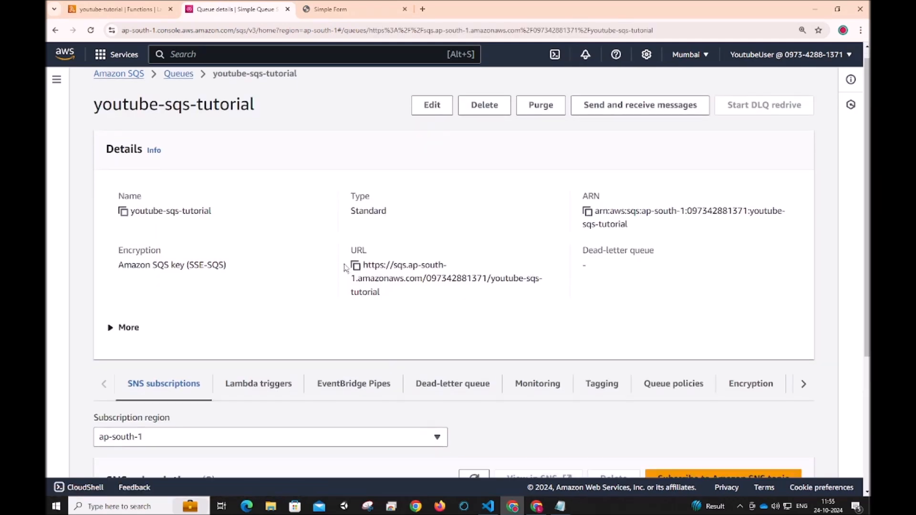
scroll(346, 268, "up", 2)
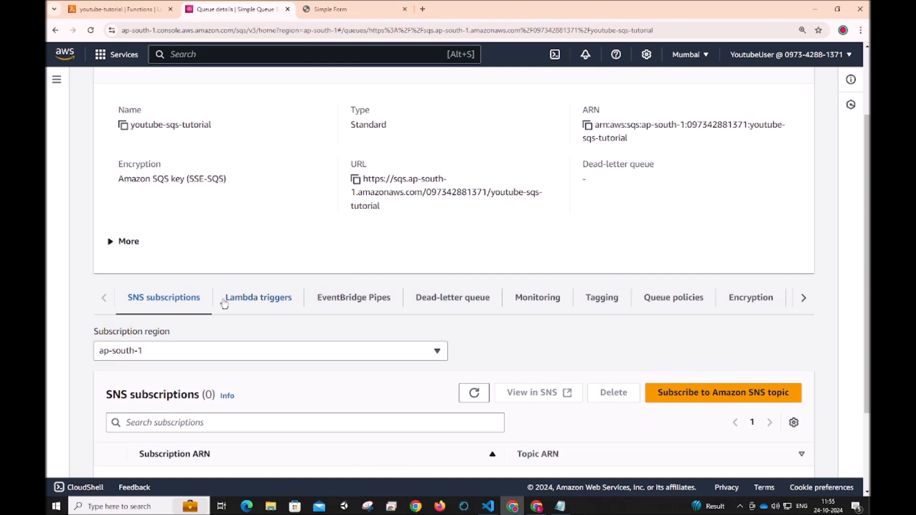
left_click(271, 305)
scroll(302, 333, "down", 2)
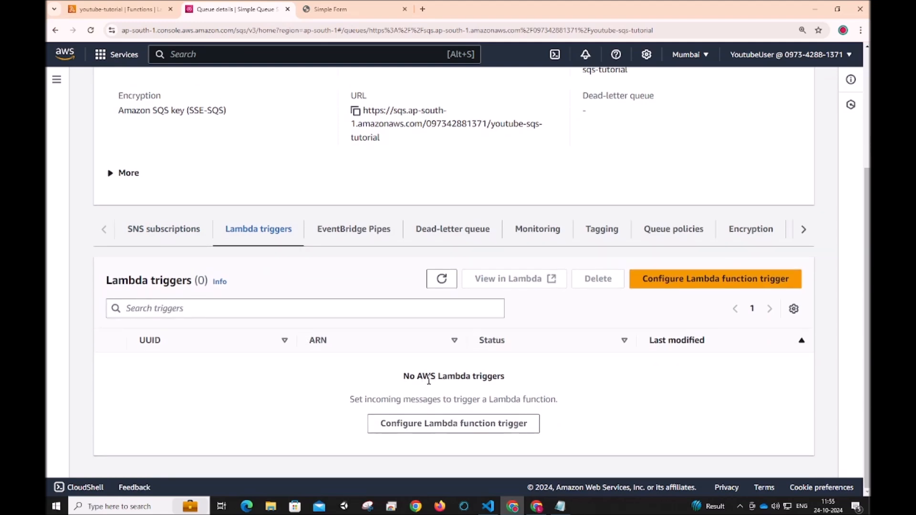
left_click(437, 429)
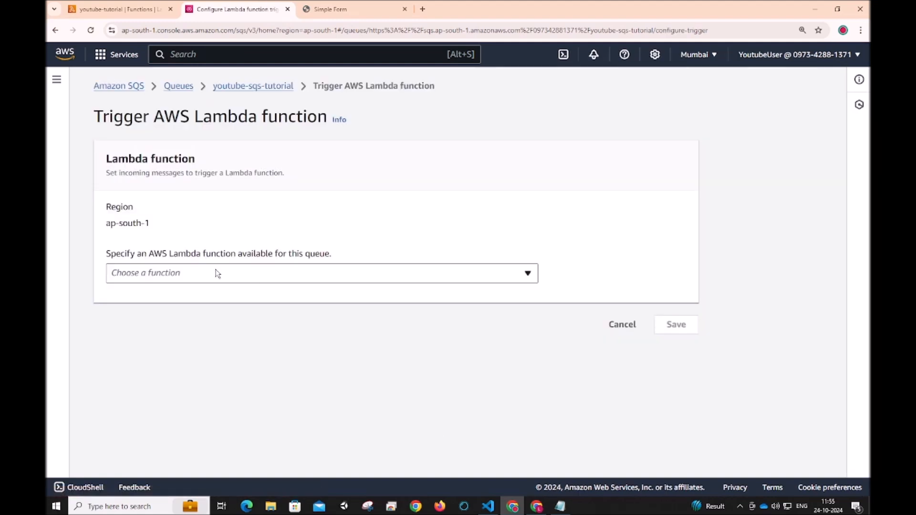
left_click(169, 270)
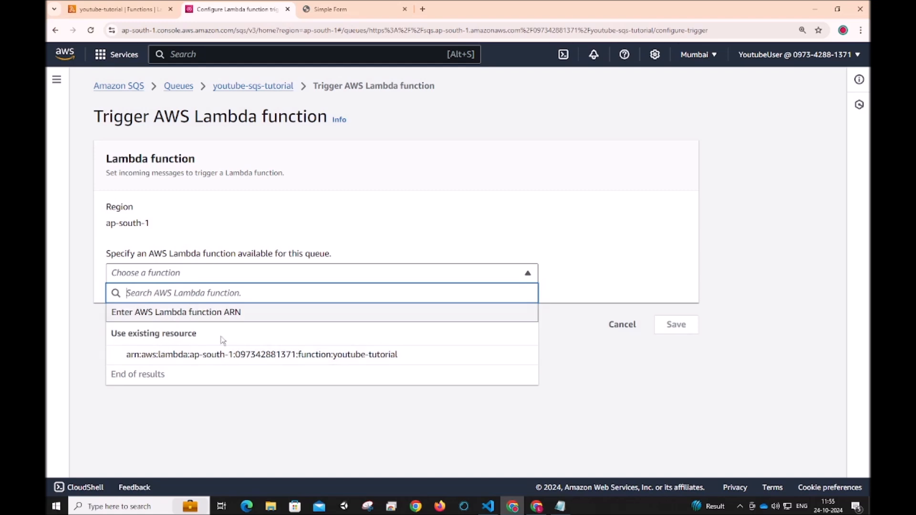
left_click(352, 358)
left_click(680, 326)
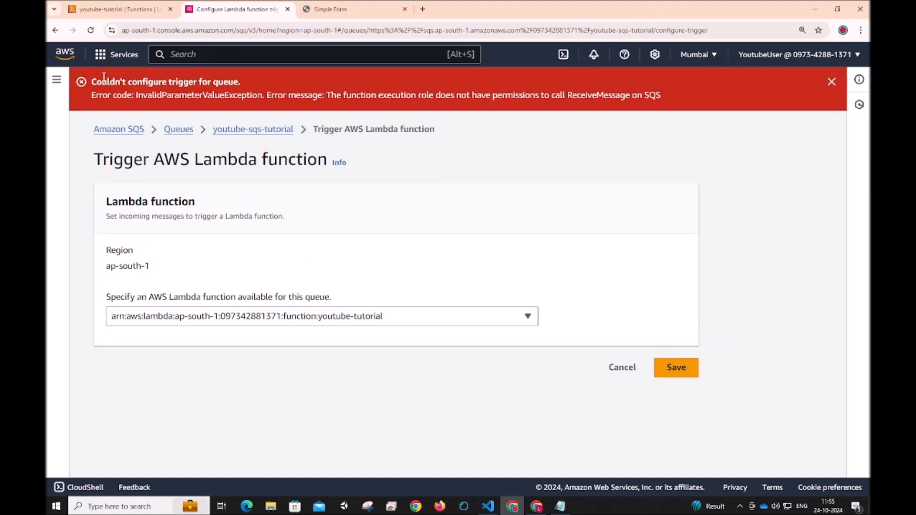
Examine the error message about the queue's Lambda trigger configuration
left_click_drag(113, 96, 328, 96)
left_click(398, 91)
left_click_drag(337, 95, 591, 94)
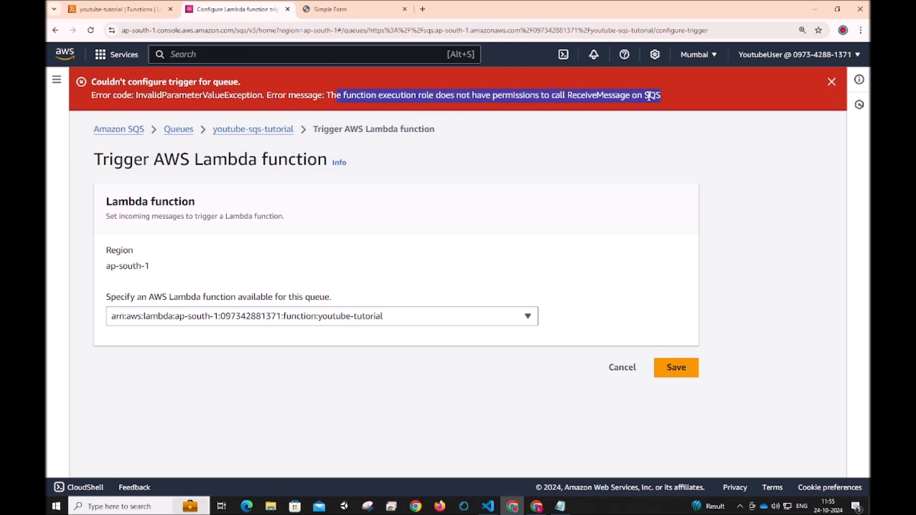
left_click_drag(663, 95, 75, 105)
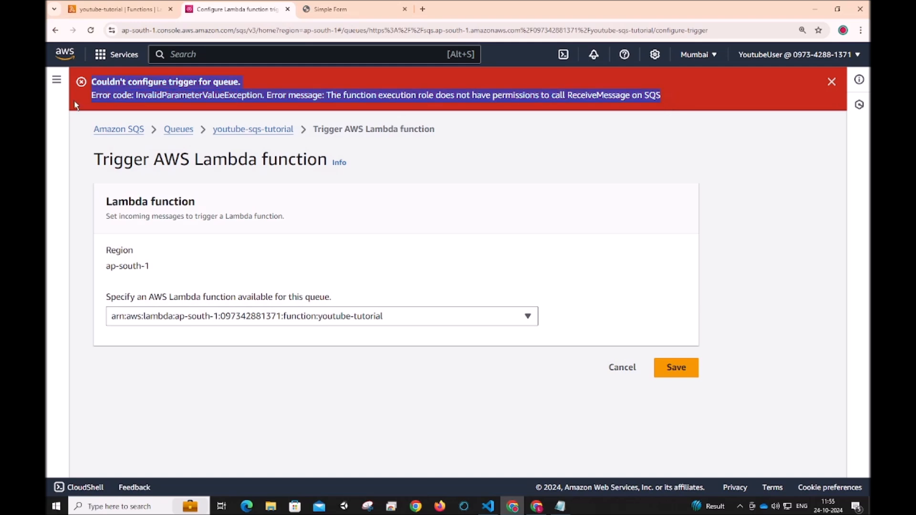
left_click(131, 15)
left_click(234, 10)
Search the AWS services for IAM and open it in a separate browser tab
left_click(265, 56)
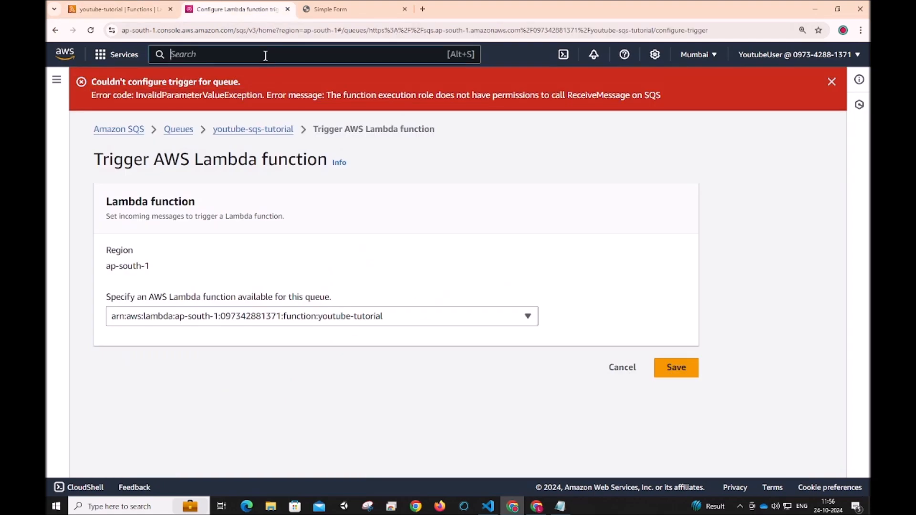
type("iam")
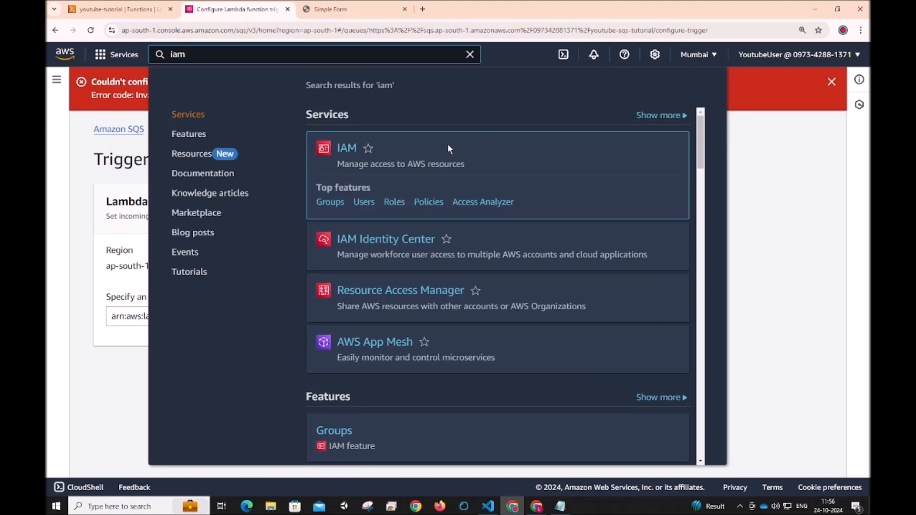
middle_click(347, 148)
left_click(807, 153)
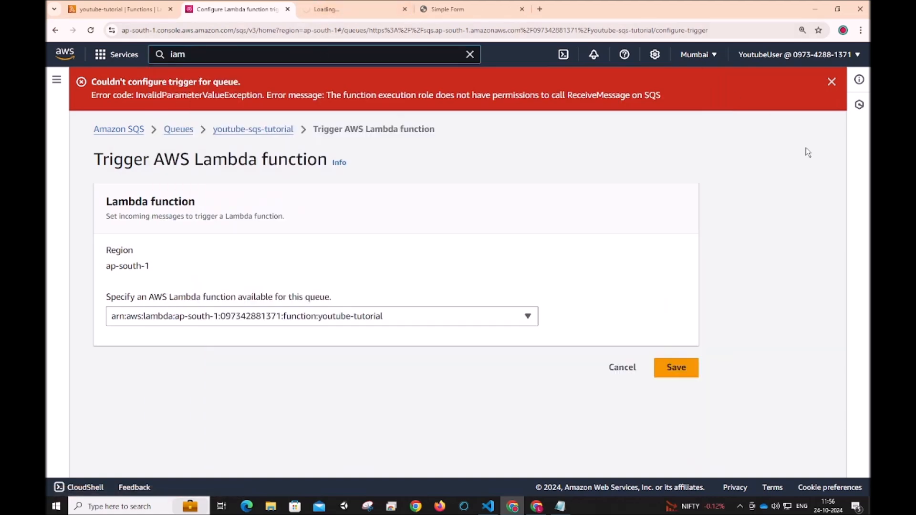
Open the execution role of the youtube-tutorial function in IAM from the function's permissions configuration
left_click(79, 9)
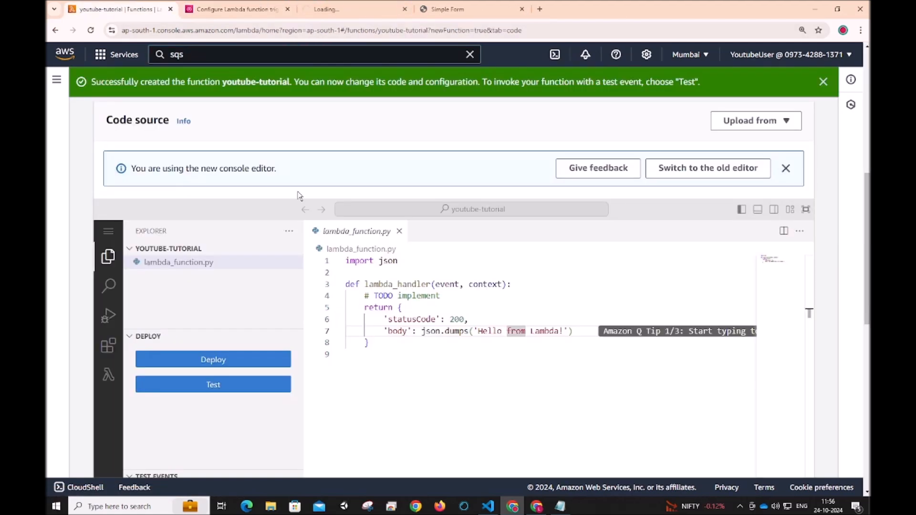
scroll(318, 189, "up", 4)
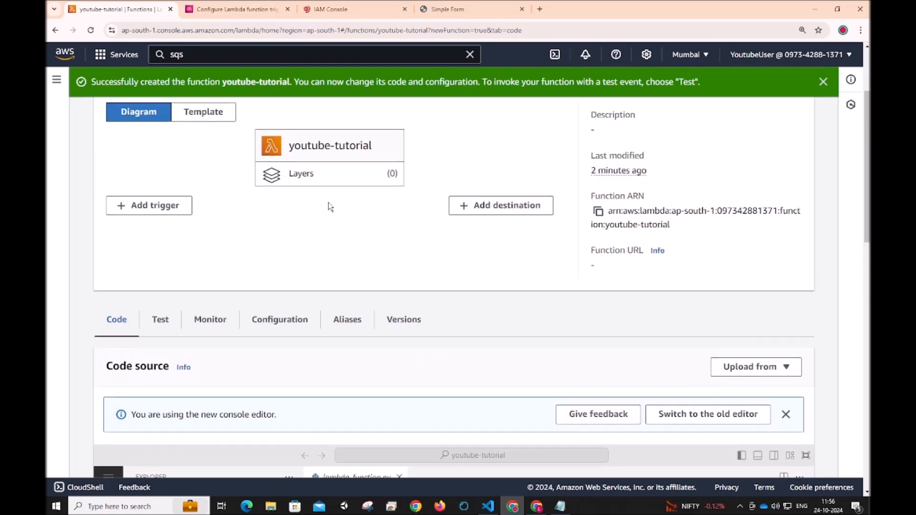
left_click(295, 319)
scroll(287, 301, "down", 4)
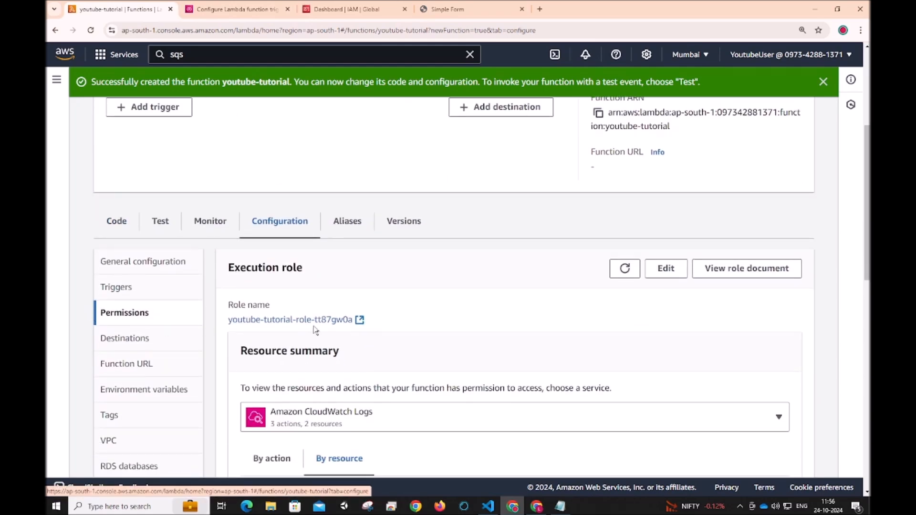
scroll(317, 330, "down", 4)
scroll(334, 305, "down", 1)
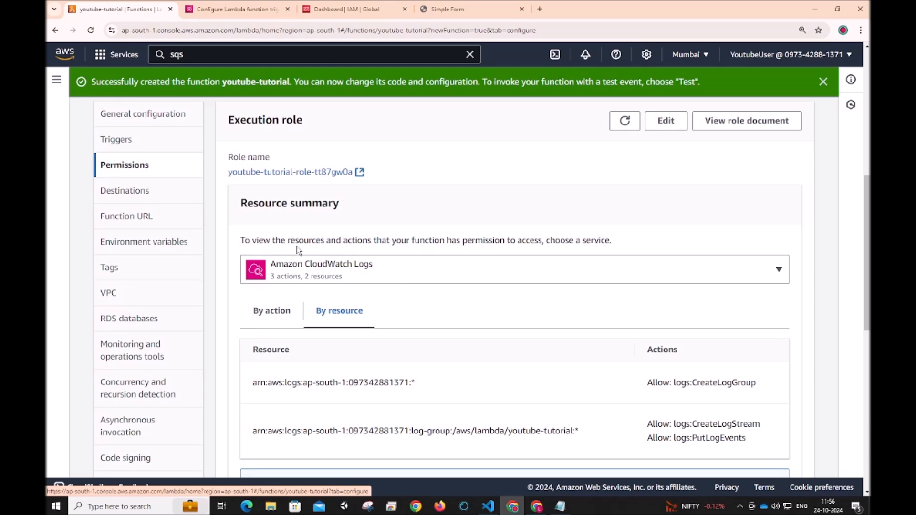
scroll(279, 183, "up", 2)
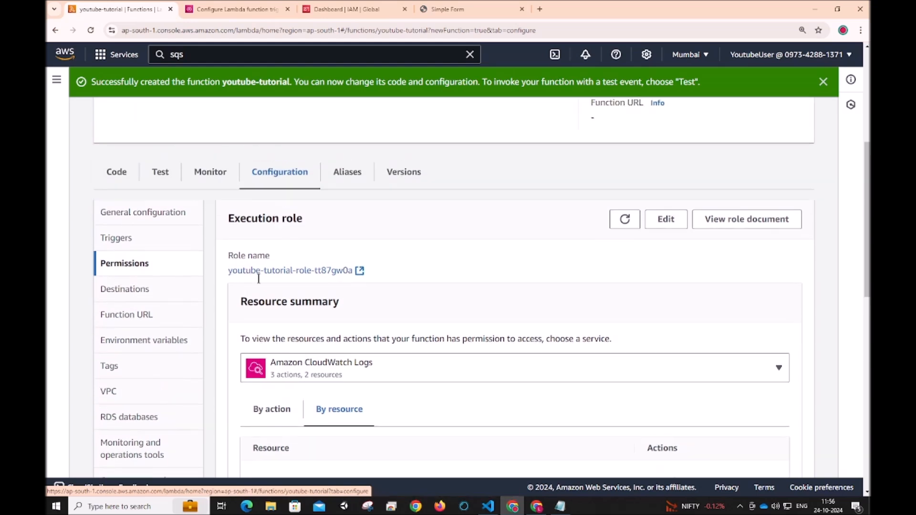
left_click(331, 271)
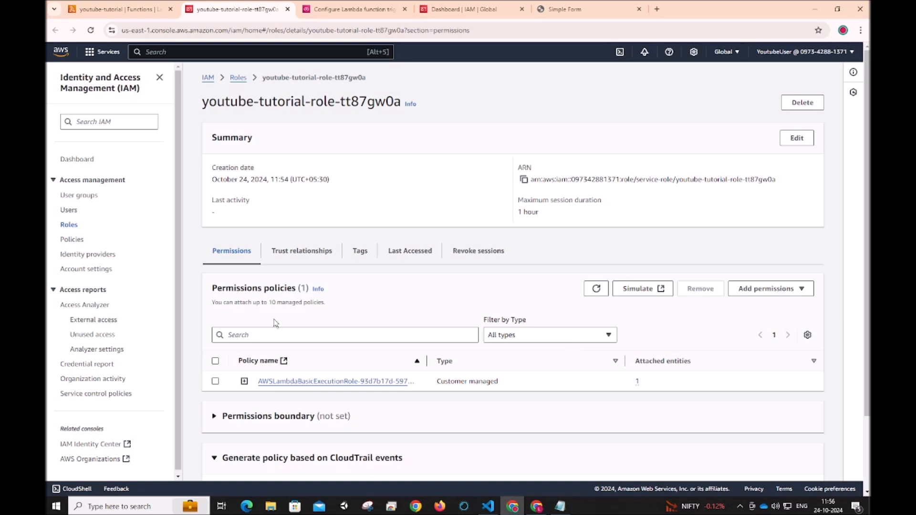
Attach the AmazonSQSFullAccess policy to the Lambda function's execution role
scroll(258, 353, "down", 1)
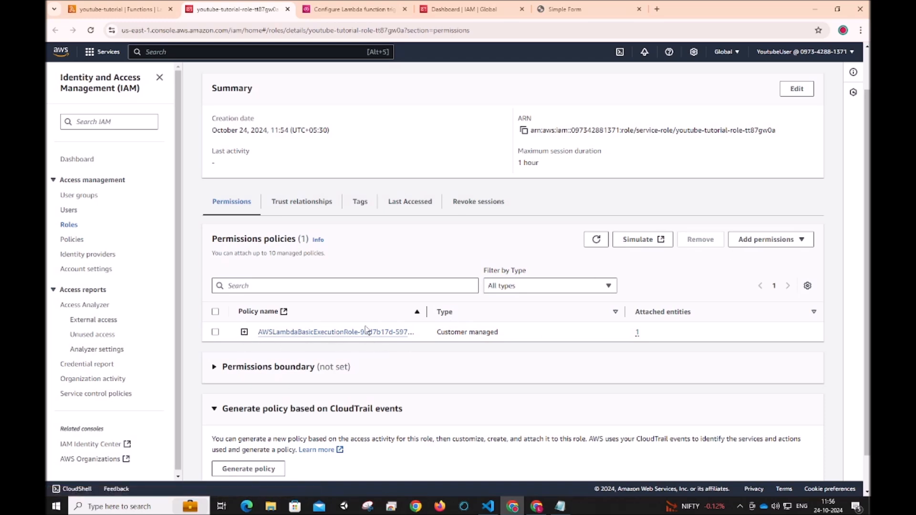
left_click(767, 240)
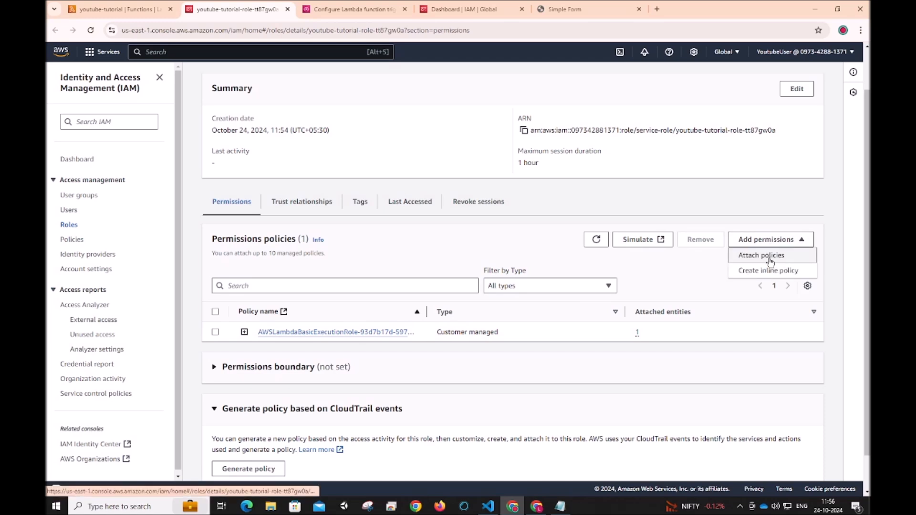
left_click(769, 258)
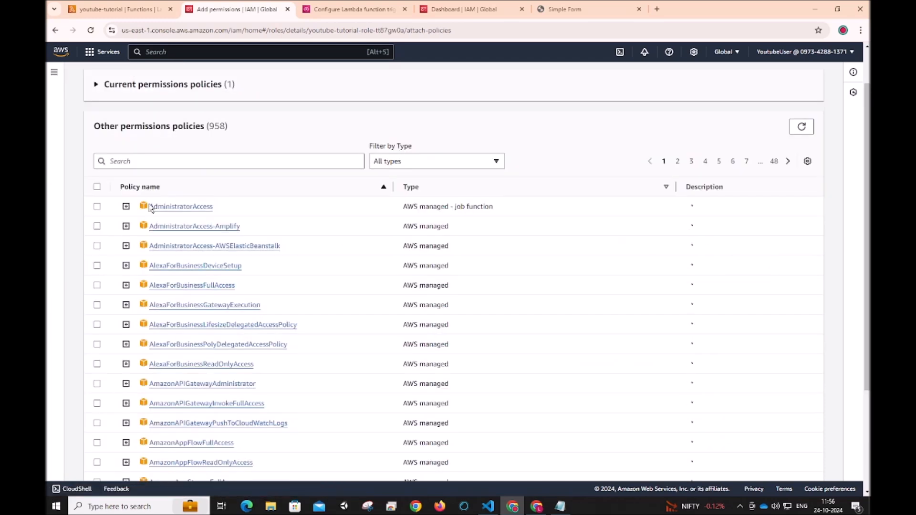
left_click(171, 161)
type("sqs")
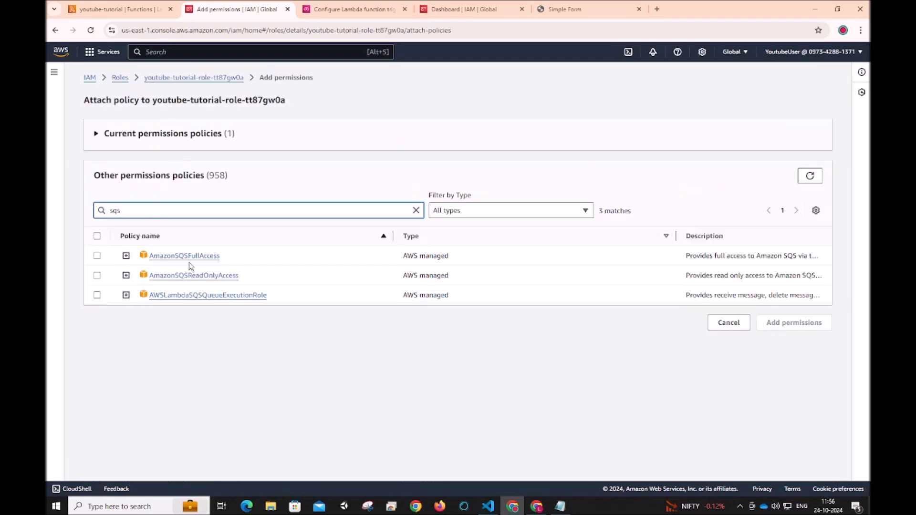
left_click(97, 256)
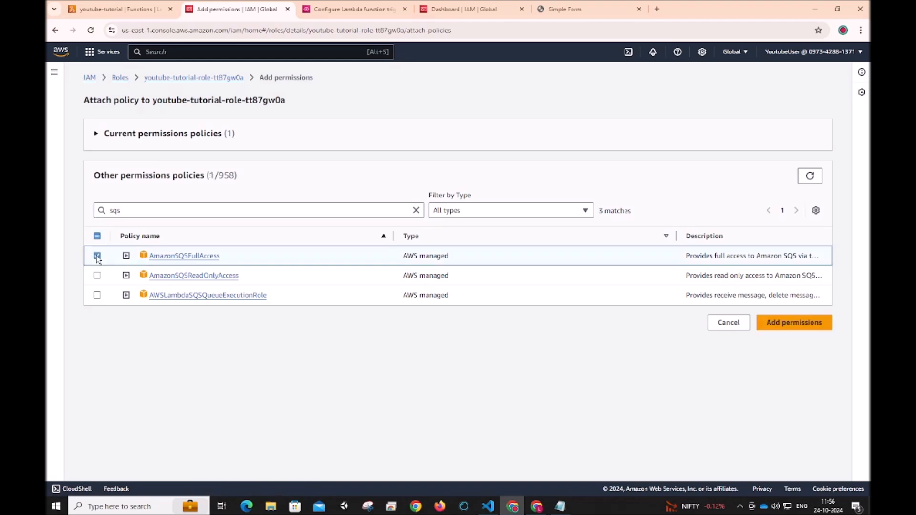
left_click(776, 322)
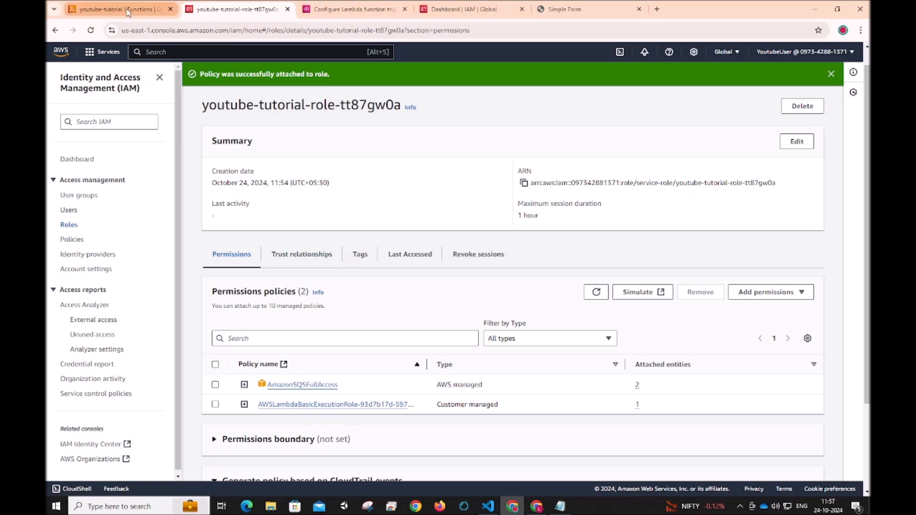
Return to the queue's trigger configuration and save the youtube-tutorial function as its Lambda trigger
mouse_move(128, 12)
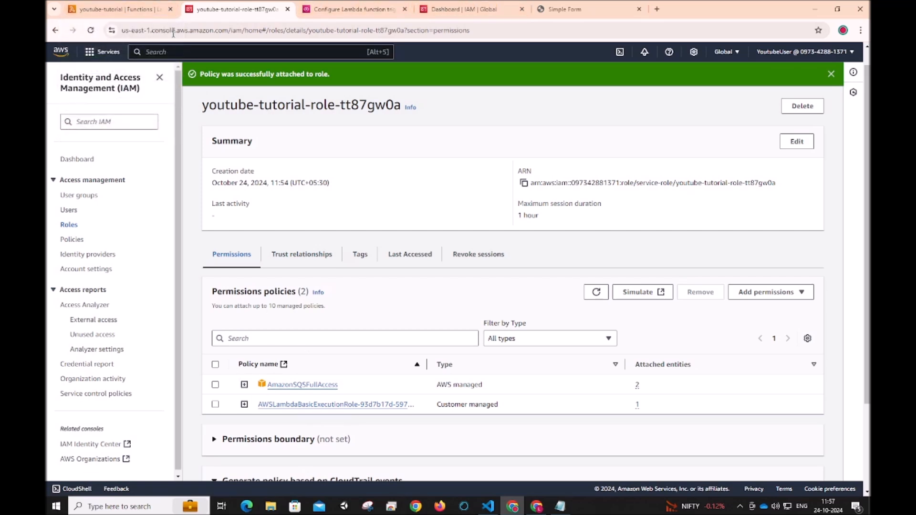
left_click(312, 11)
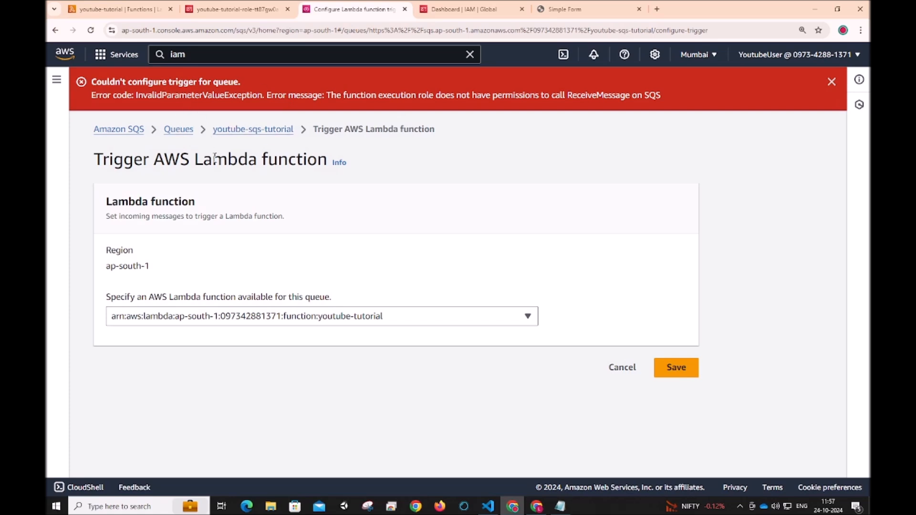
left_click(668, 372)
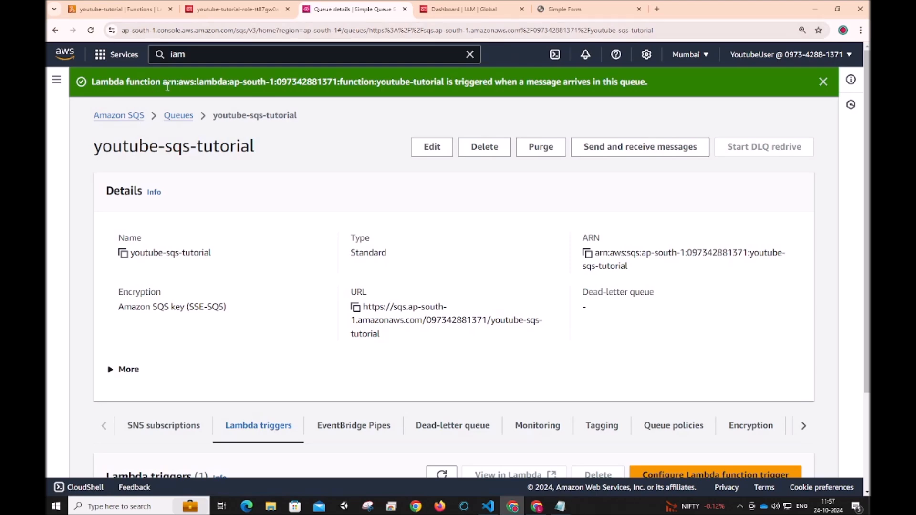
Refresh the queue's Lambda triggers list and check the status and ARN of the youtube-tutorial trigger
scroll(314, 367, "down", 3)
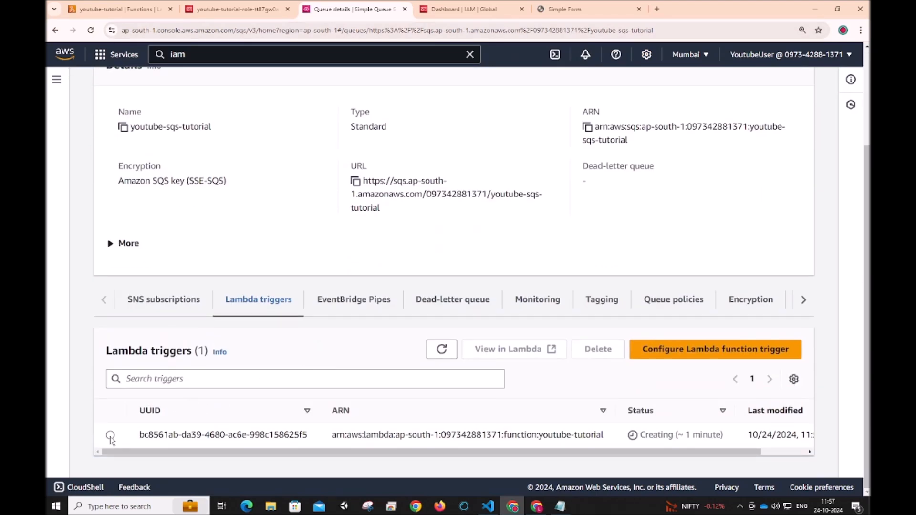
left_click(441, 349)
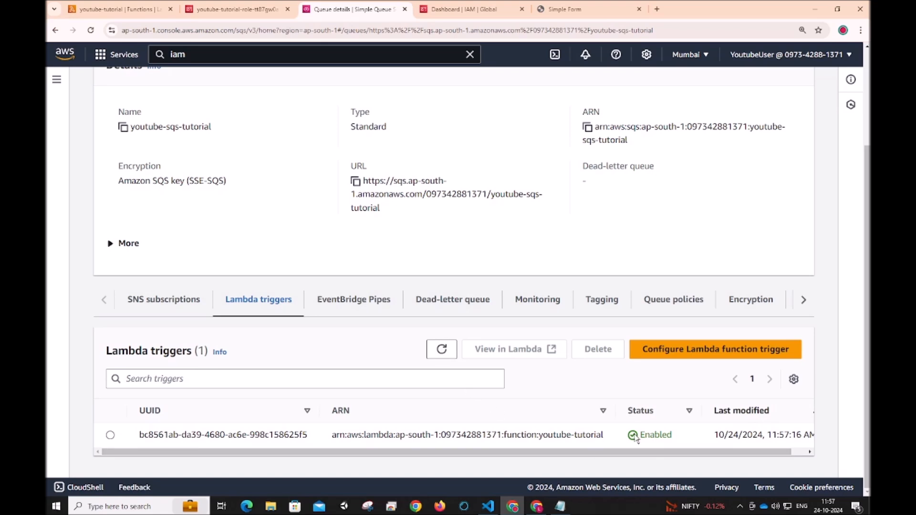
scroll(204, 180, "up", 3)
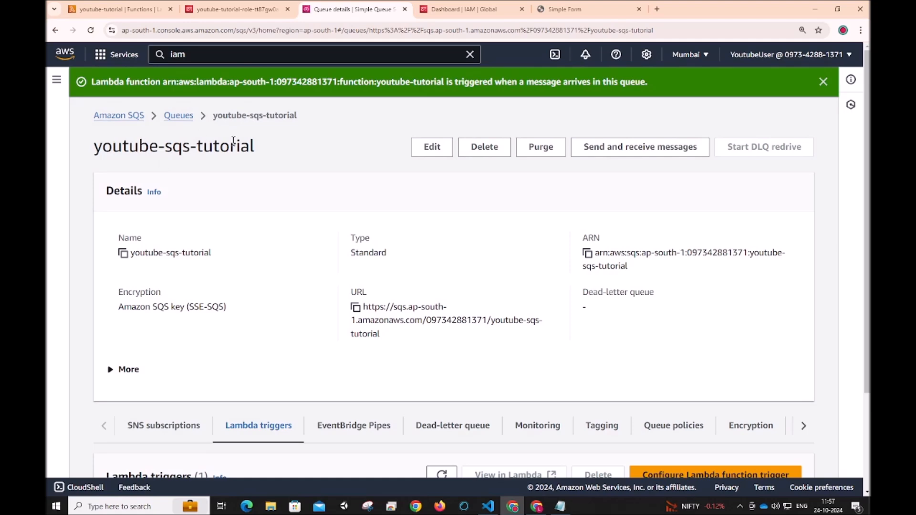
scroll(306, 293, "down", 1)
scroll(300, 217, "up", 1)
scroll(190, 220, "down", 2)
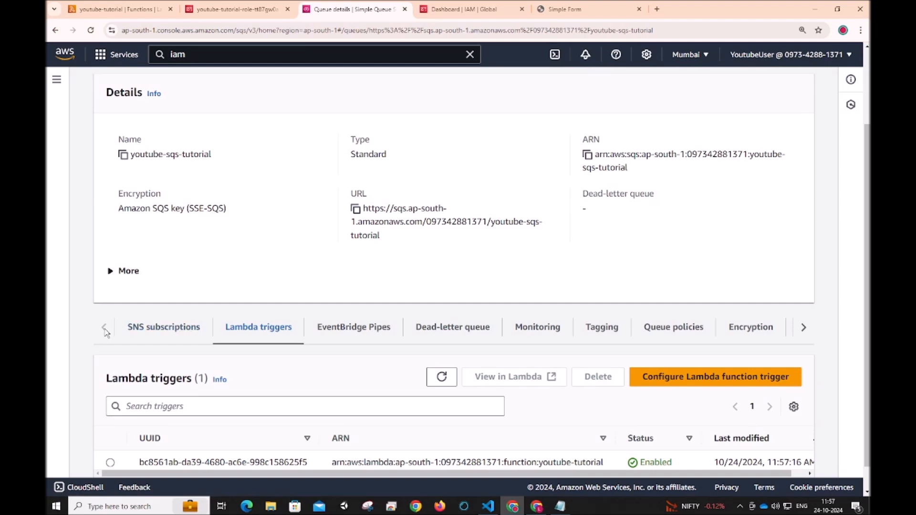
scroll(389, 327, "up", 1)
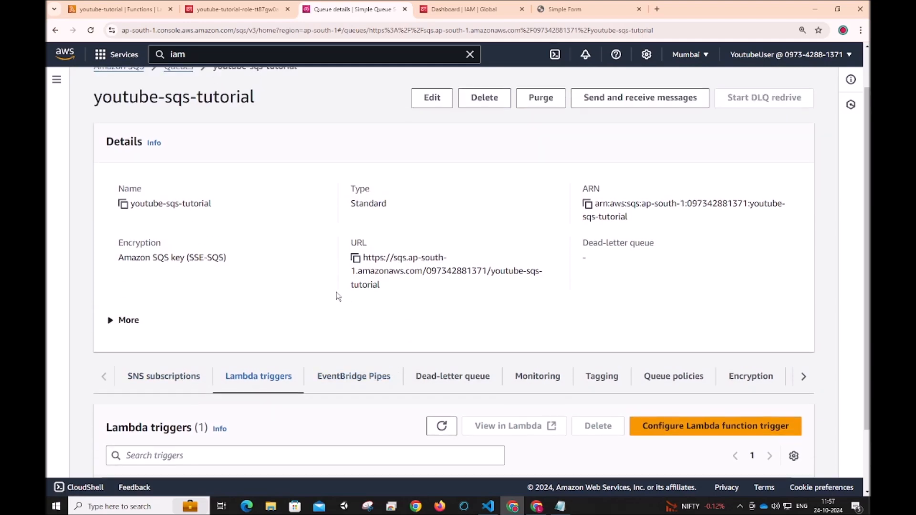
scroll(433, 411, "down", 2)
left_click_drag(340, 435, 605, 440)
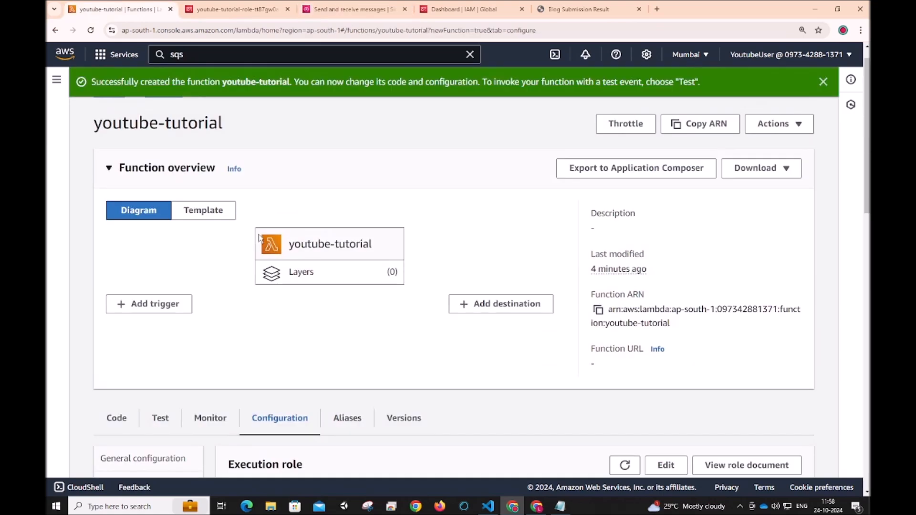
Open the source code of the youtube-tutorial function in the Lambda console and bring lambda_function.py into view
scroll(267, 258, "down", 1)
scroll(274, 274, "down", 1)
left_click(123, 325)
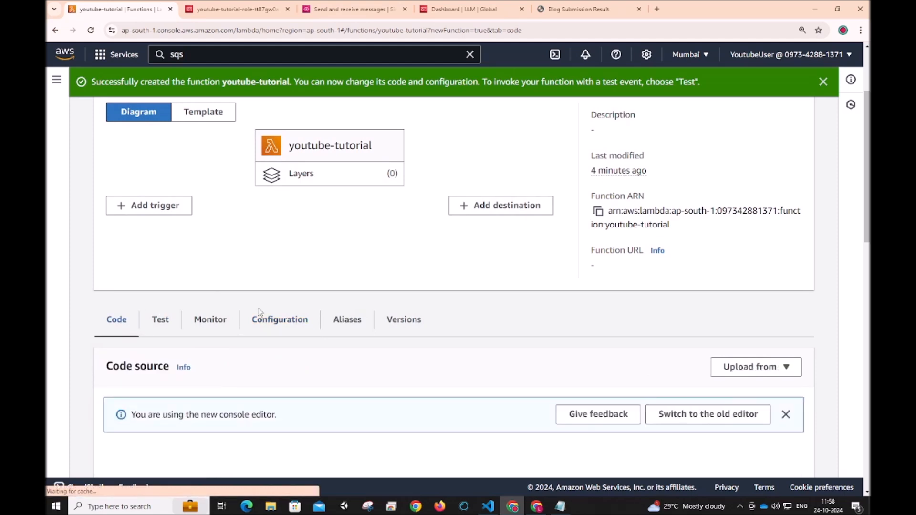
scroll(334, 305, "down", 7)
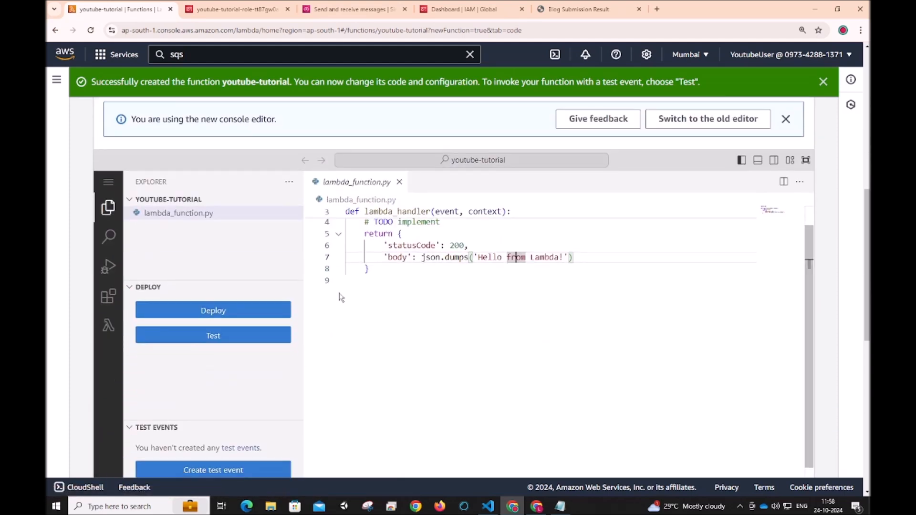
scroll(439, 281, "up", 1)
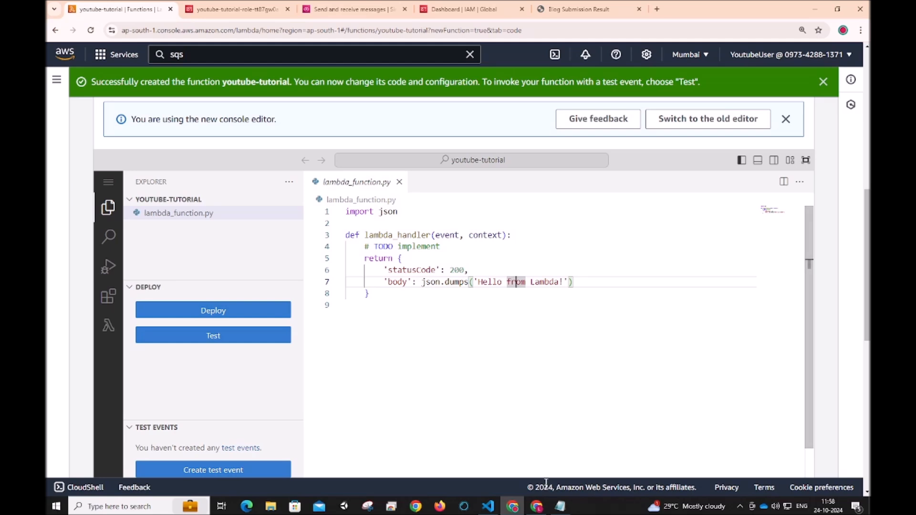
Replace the entire contents of lambda_function.py with the SQS record-handling code copied from the Notepad draft
left_click(559, 506)
left_click_drag(409, 229, 307, 99)
key("ctrl+c")
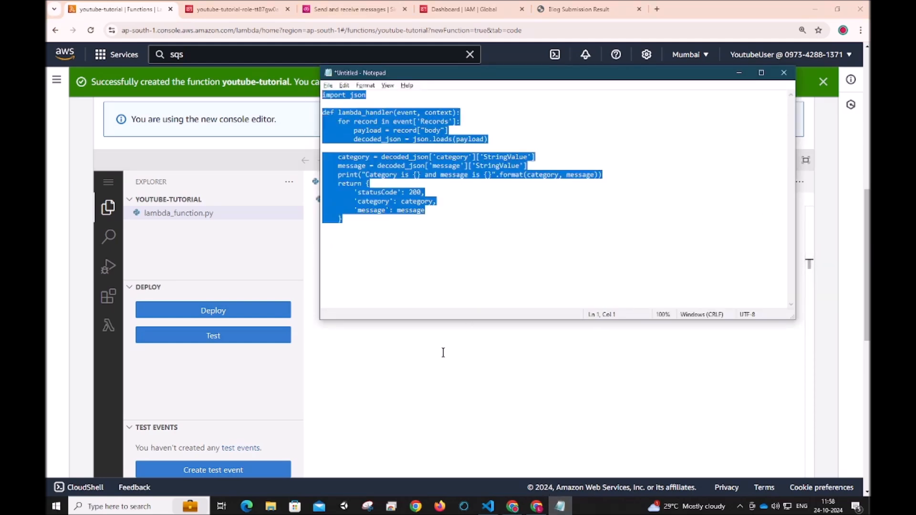
left_click(416, 406)
left_click_drag(353, 322, 323, 207)
key("ctrl+v")
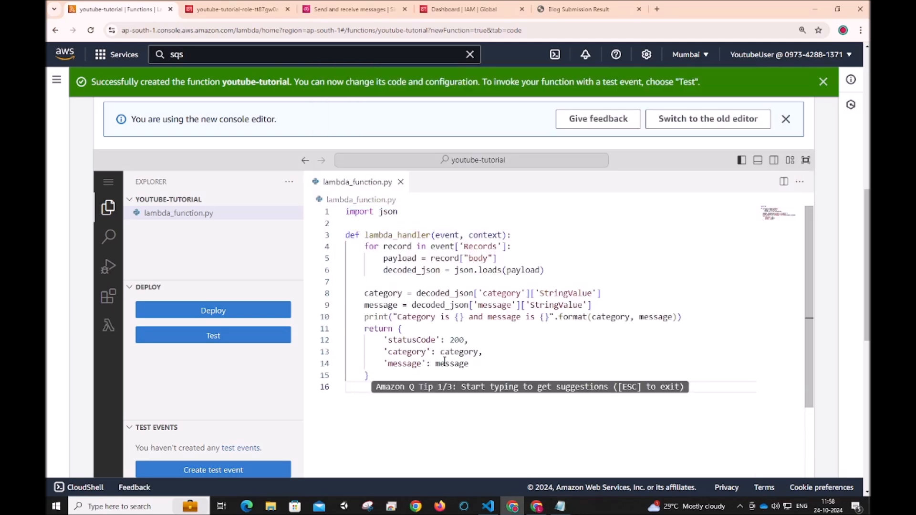
left_click(383, 376)
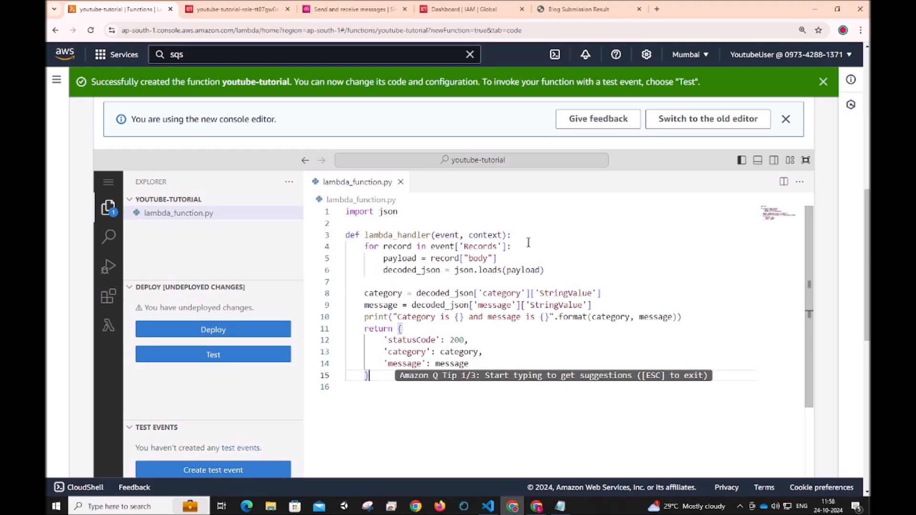
Examine how lambda_handler loops through event['Records'], reads each record's body and decodes the payload with json.loads
left_click(514, 235)
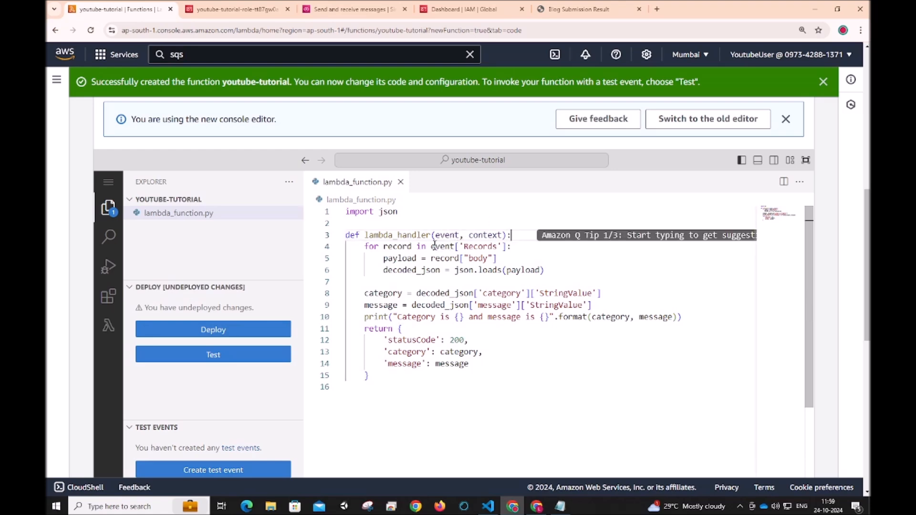
left_click(455, 246)
double_click(465, 246)
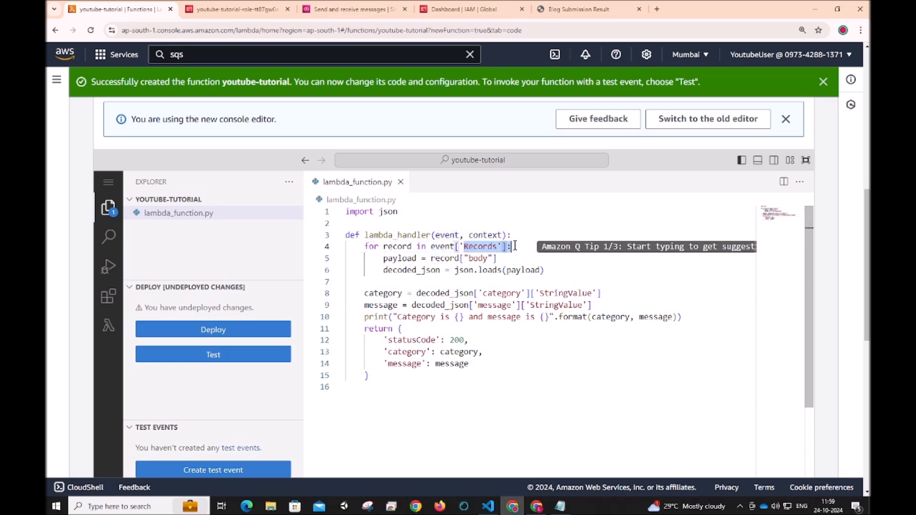
left_click(430, 246)
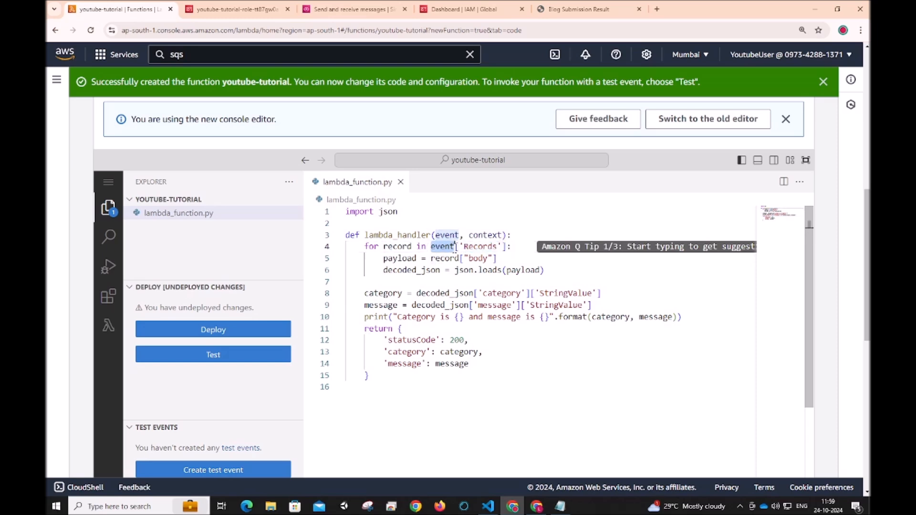
double_click(447, 234)
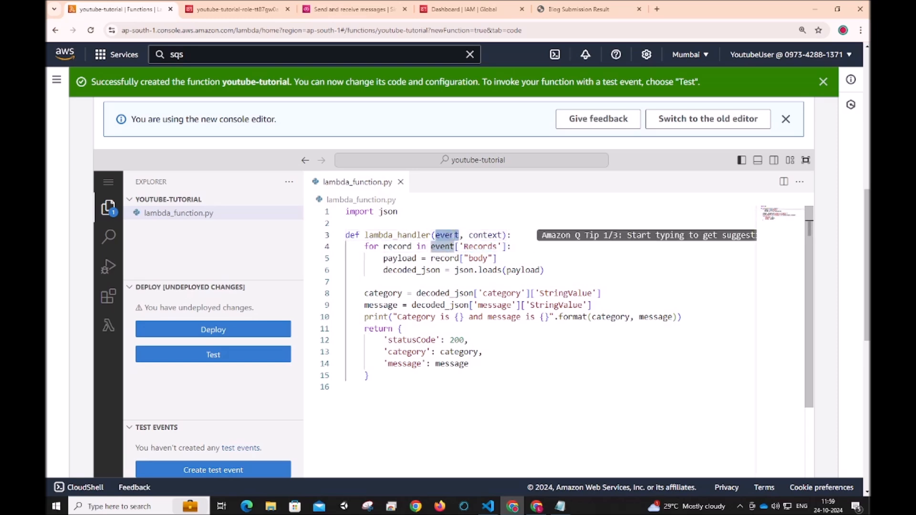
double_click(466, 246)
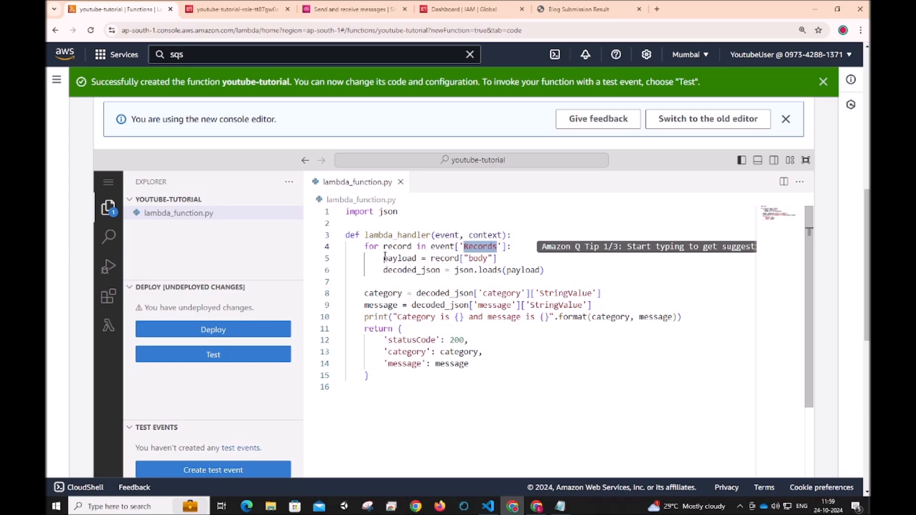
double_click(474, 258)
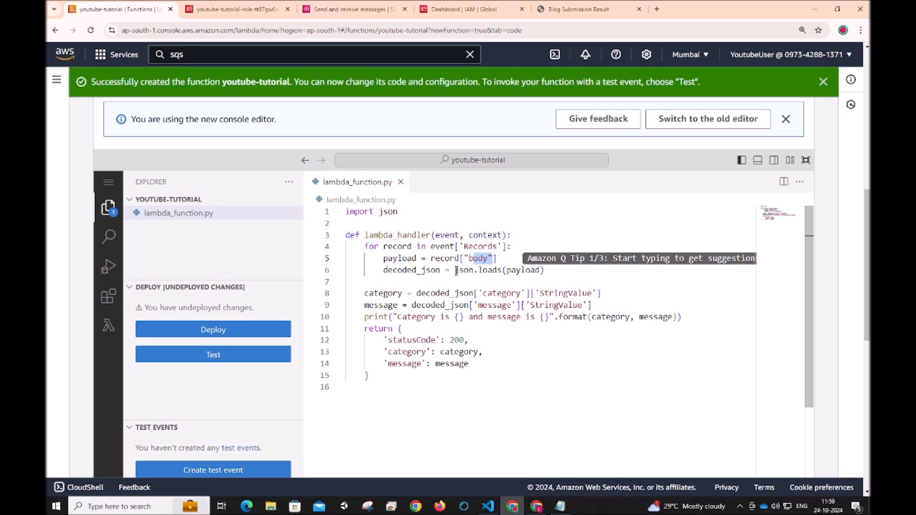
left_click_drag(457, 270, 545, 271)
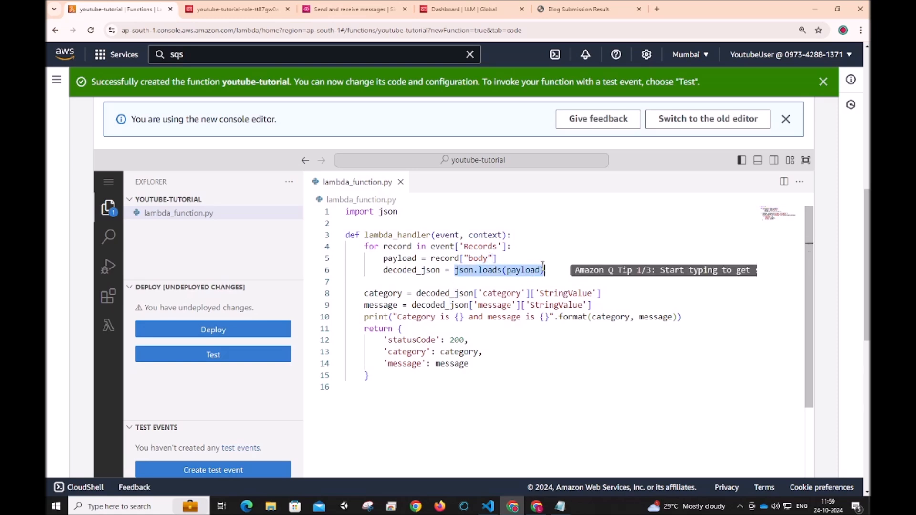
double_click(506, 271)
double_click(405, 270)
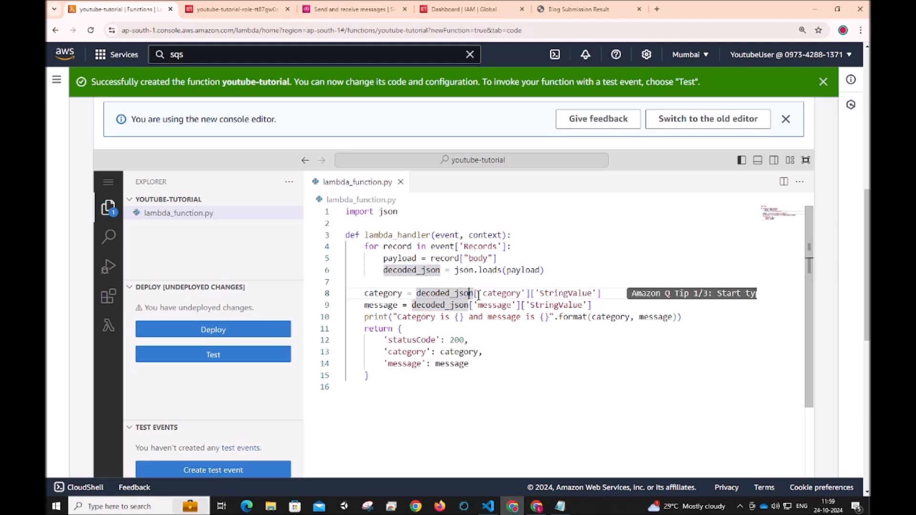
Examine how the category and message values are extracted from decoded_json and passed to the print statement
double_click(519, 294)
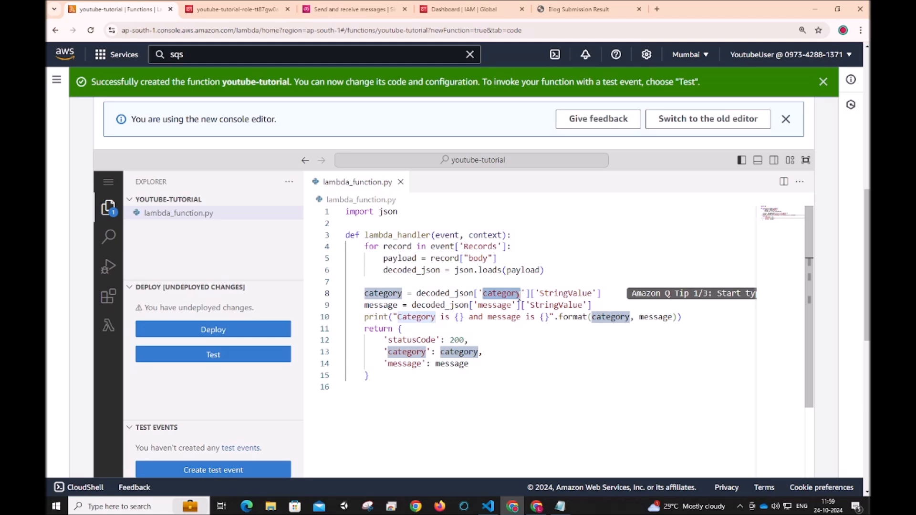
left_click(527, 293)
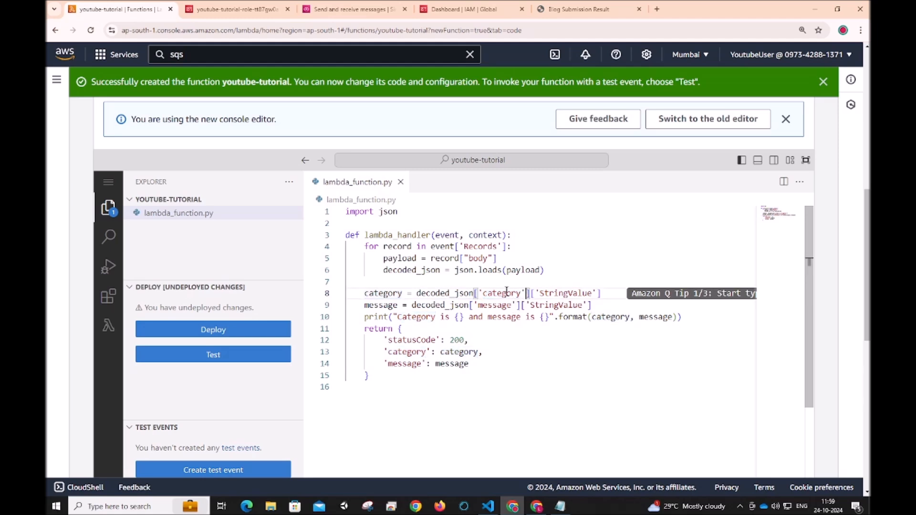
left_click(477, 304)
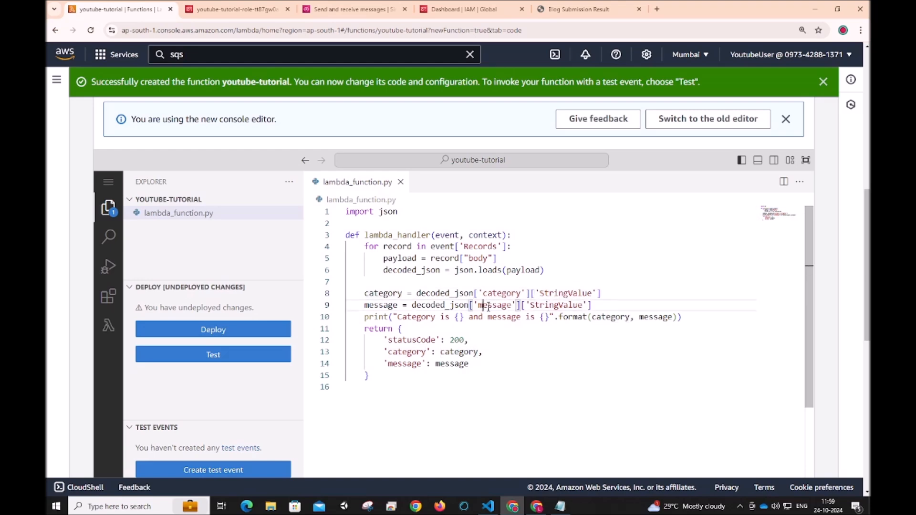
left_click(562, 305)
key("End")
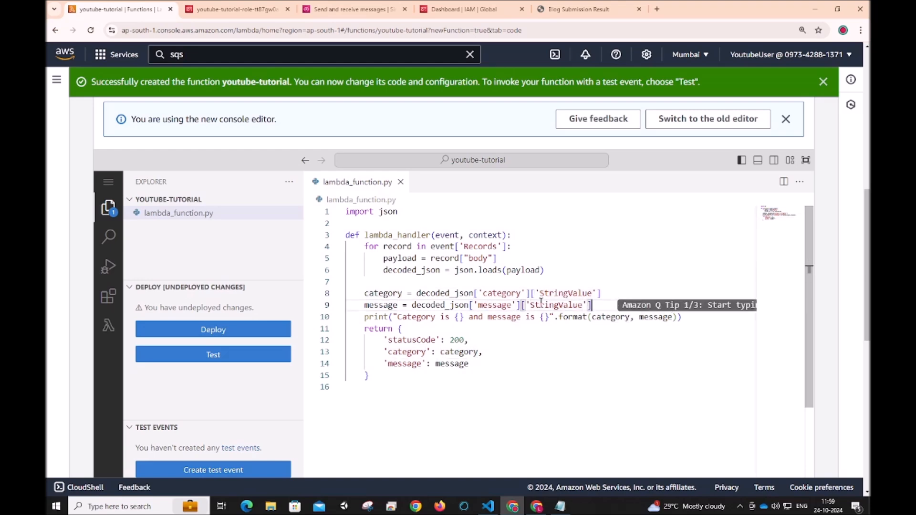
scroll(443, 310, "down", 1)
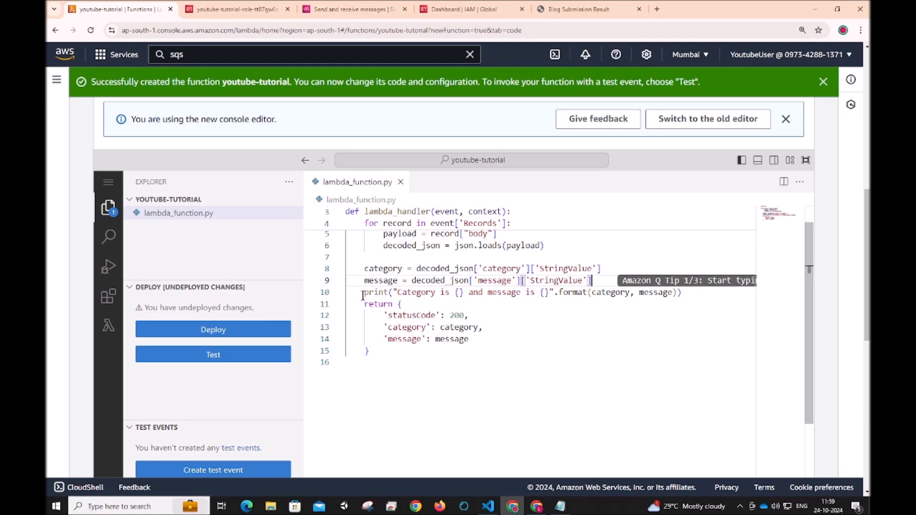
left_click_drag(365, 293, 682, 293)
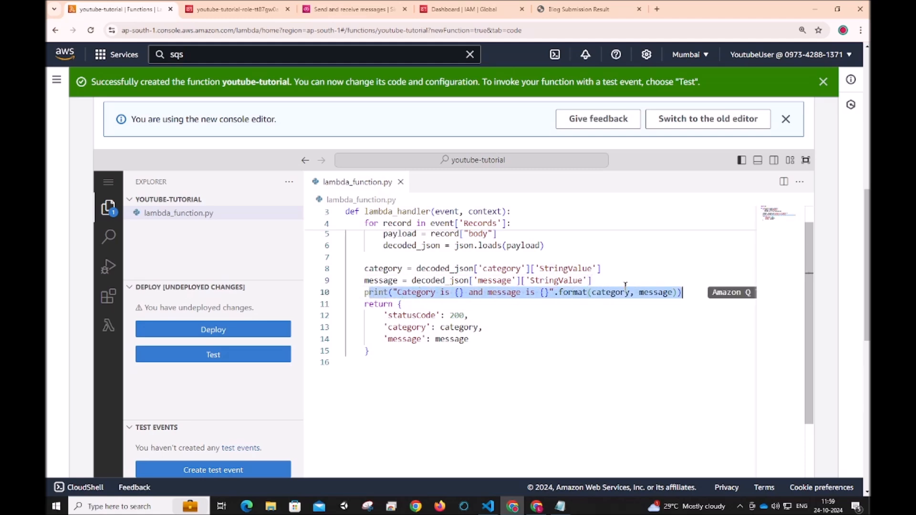
Deploy the updated code of the youtube-tutorial function
left_click(268, 333)
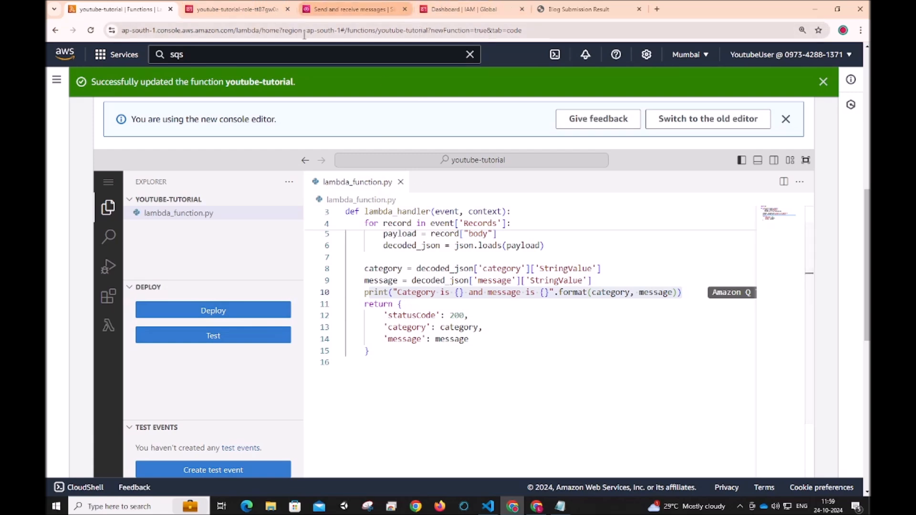
Return to the Simple Form, append "hi how r u" to the blog topic, select the Business category and submit the form to SQS
left_click(549, 8)
left_click(55, 30)
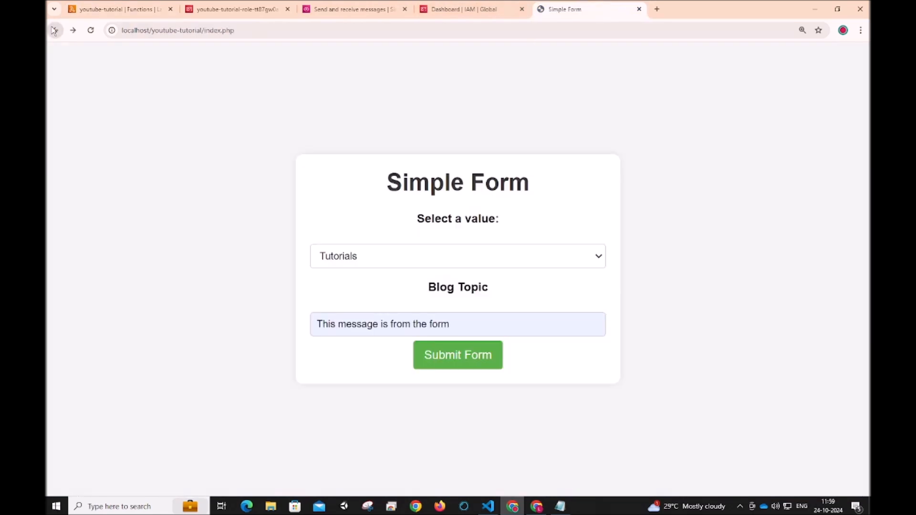
left_click(472, 328)
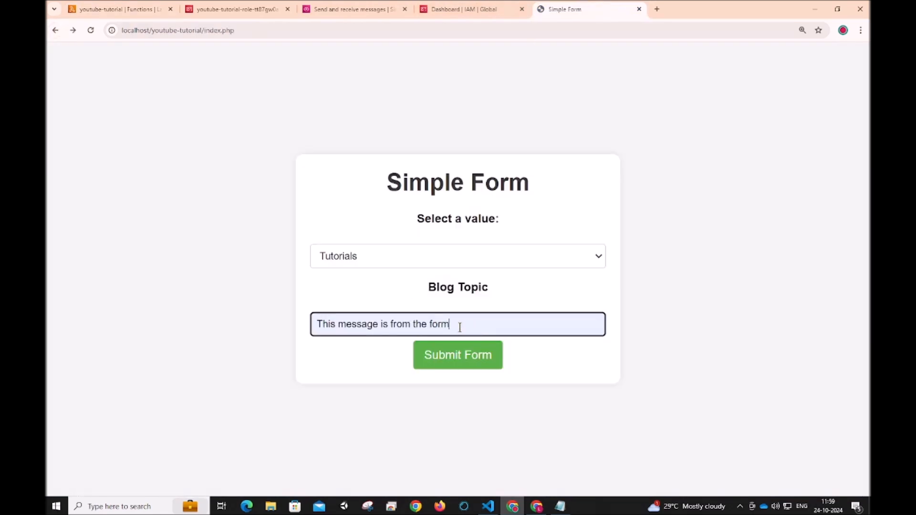
type("hi how r u")
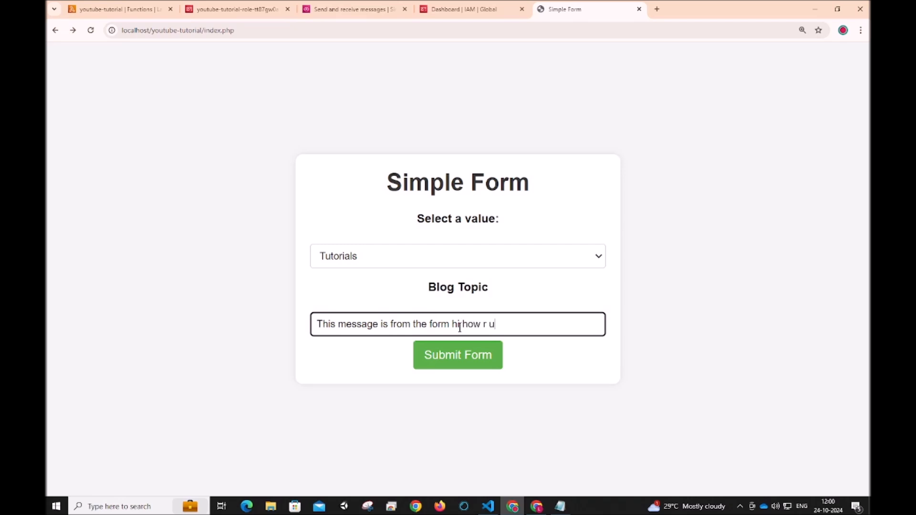
left_click(460, 253)
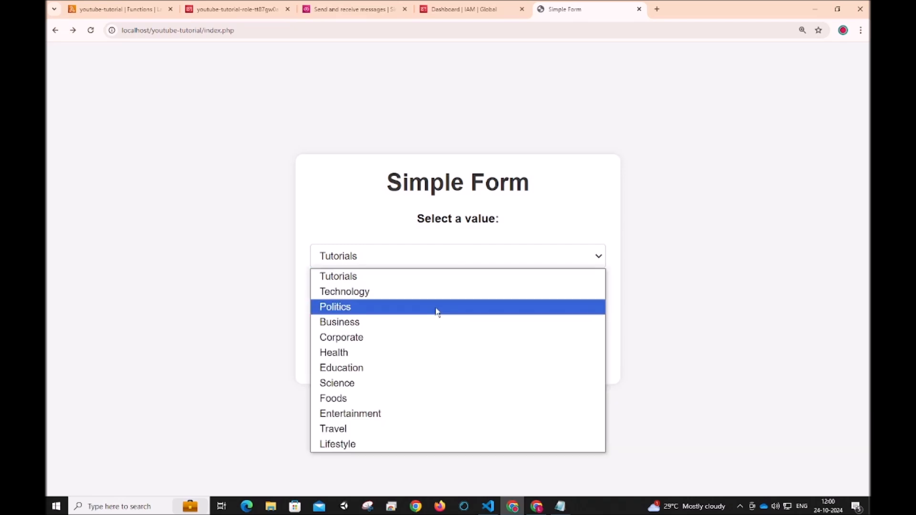
left_click(426, 324)
left_click(459, 368)
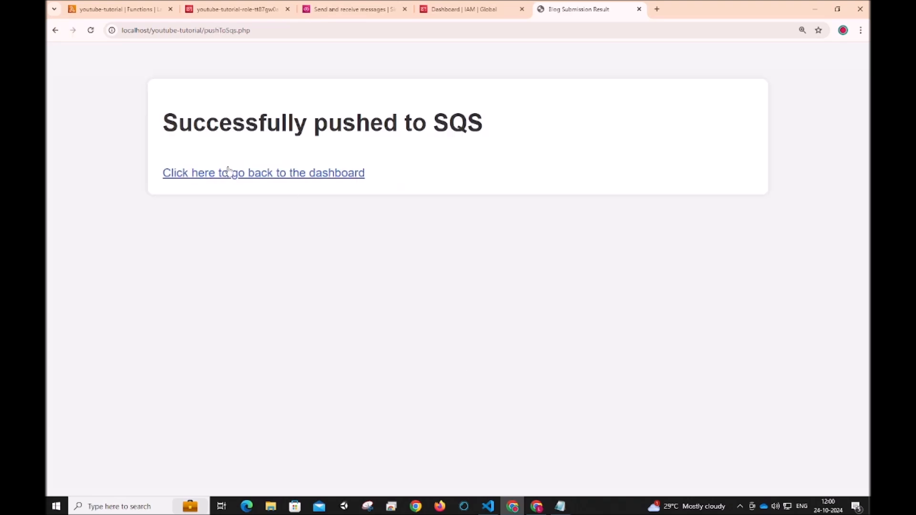
left_click_drag(163, 119, 500, 109)
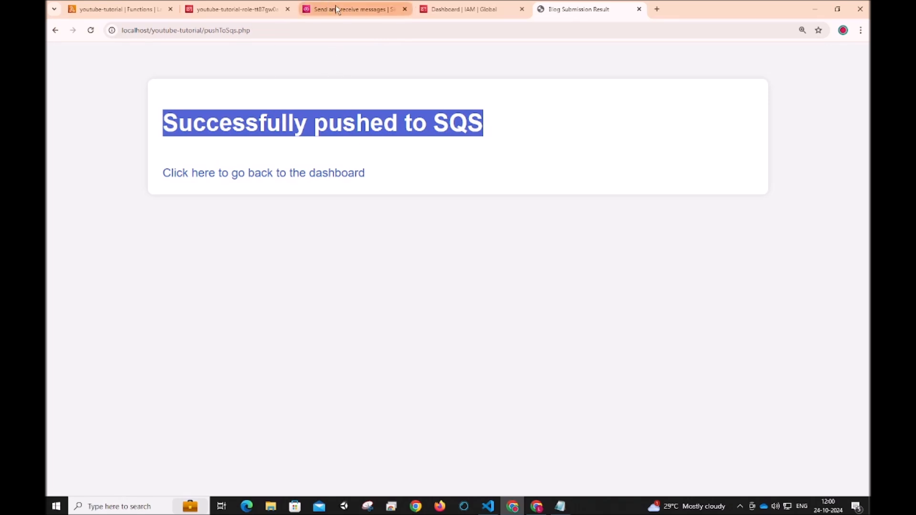
Return to the youtube-tutorial function and open its CloudWatch logs from the monitoring section
left_click(115, 9)
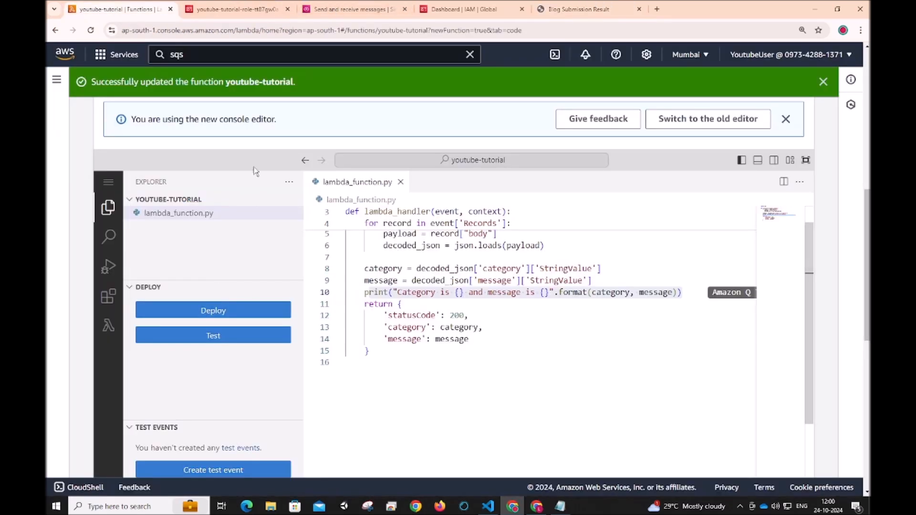
scroll(438, 206, "up", 6)
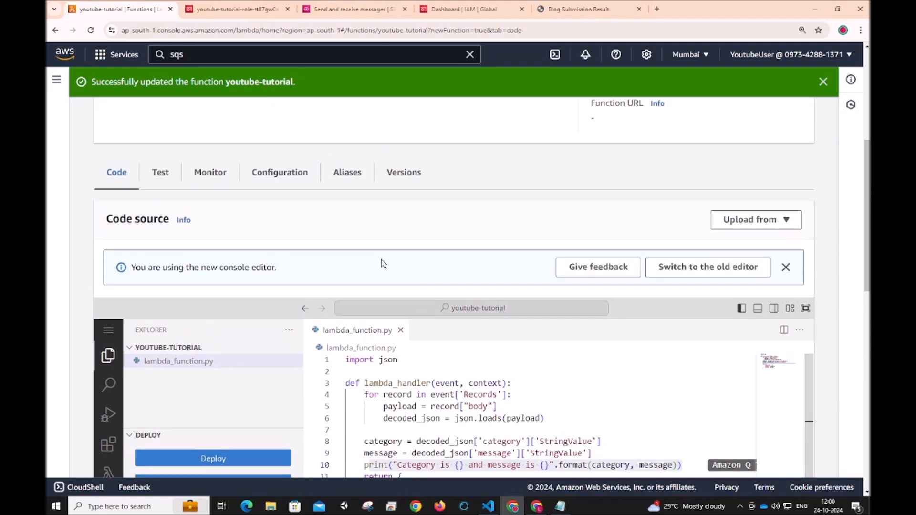
left_click(213, 281)
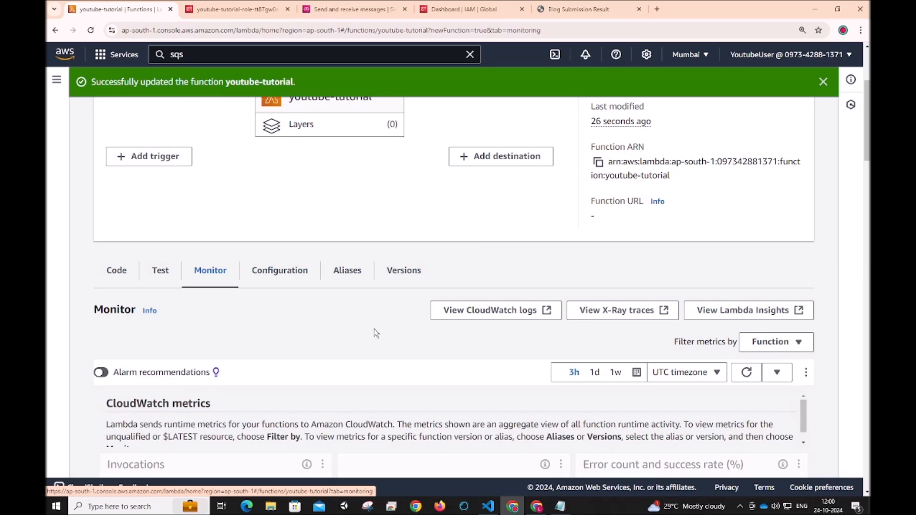
scroll(375, 332, "down", 1)
scroll(376, 332, "down", 1)
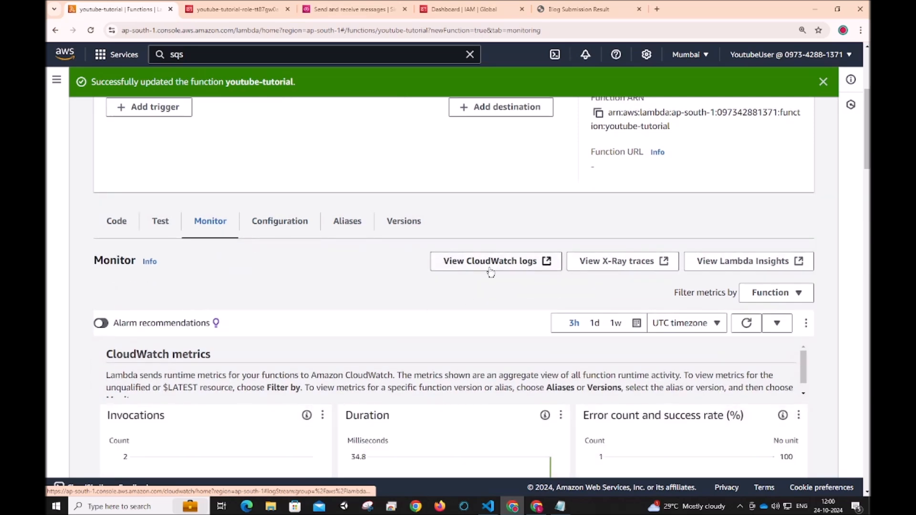
left_click(526, 263)
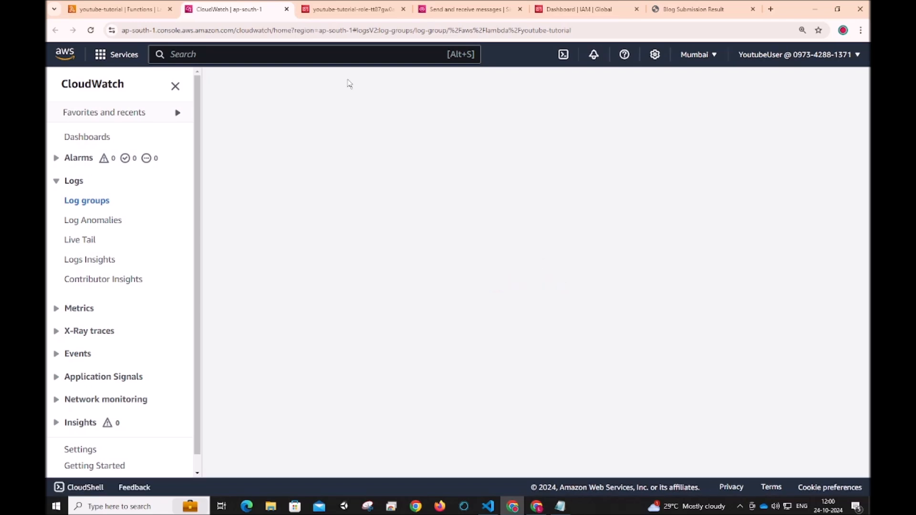
Open the most recent log stream and examine the category and message text in the expanded print event
scroll(419, 272, "down", 4)
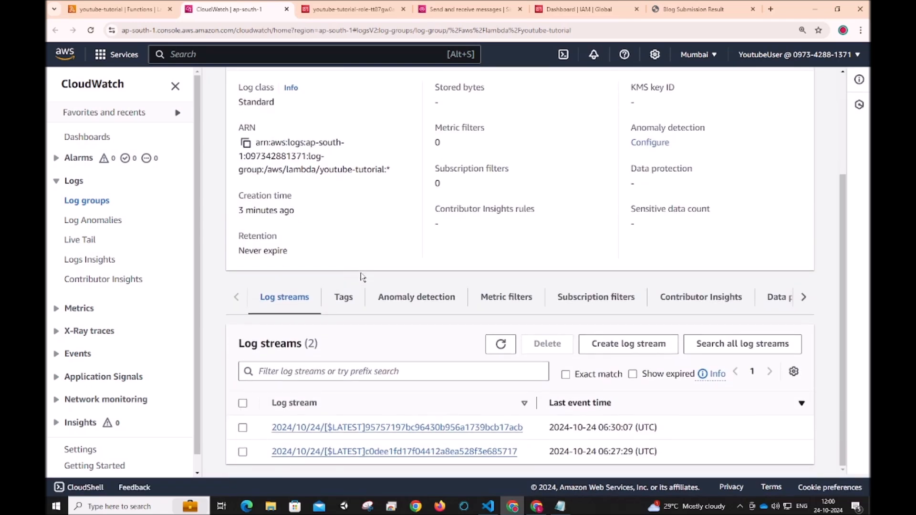
left_click(323, 430)
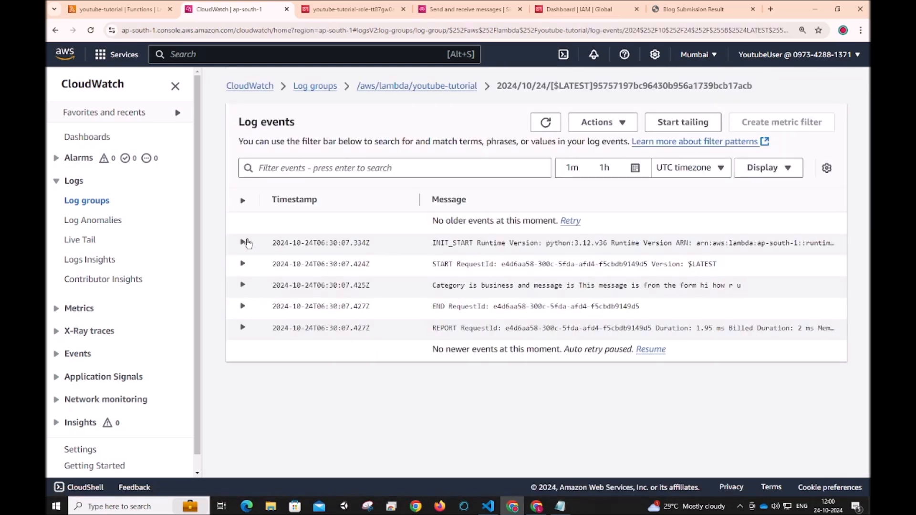
left_click(242, 286)
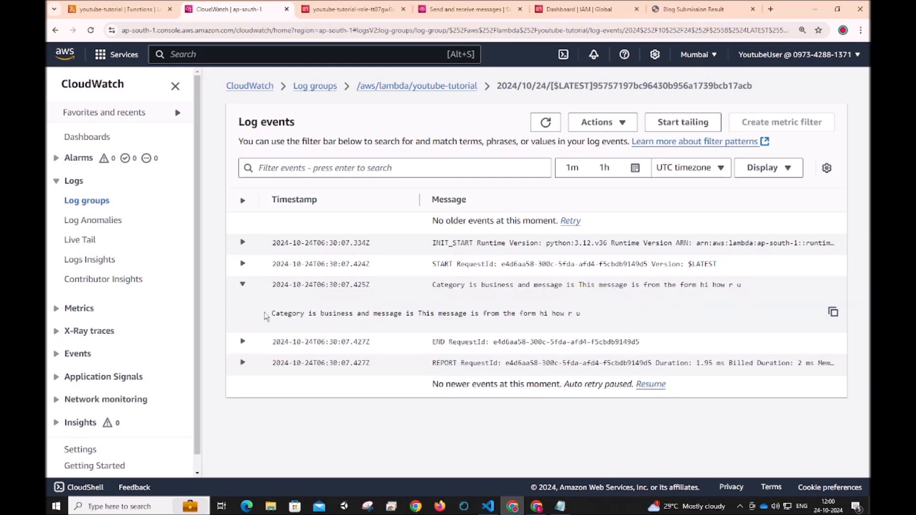
left_click_drag(267, 315, 594, 314)
left_click(425, 316)
left_click_drag(325, 314, 353, 314)
left_click_drag(418, 313, 610, 315)
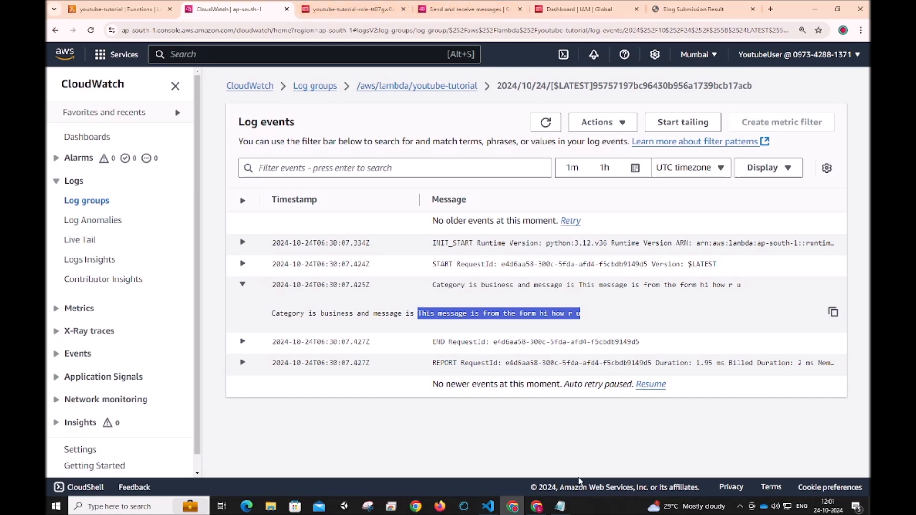
Return to the function's code and examine the 'category', 'message' and 'StringValue' keys read from decoded_json in lambda_function.py
left_click(142, 14)
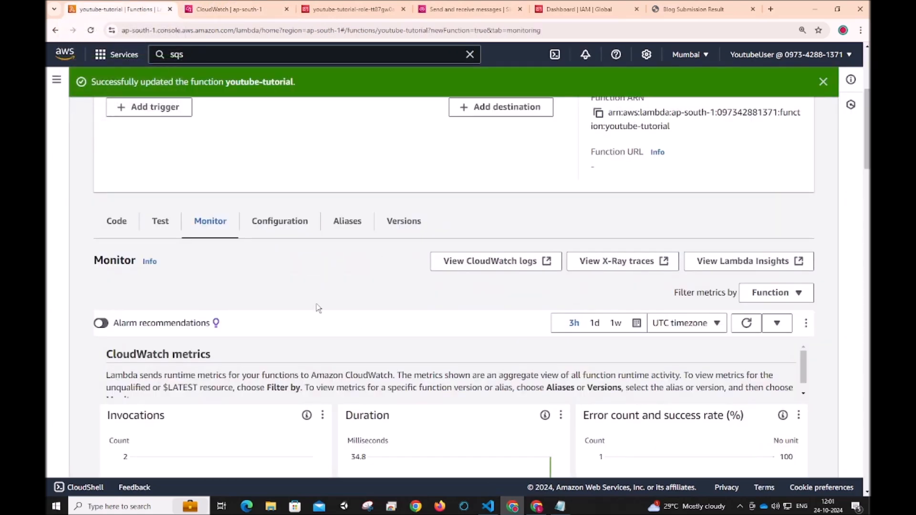
left_click(117, 223)
scroll(339, 335, "down", 4)
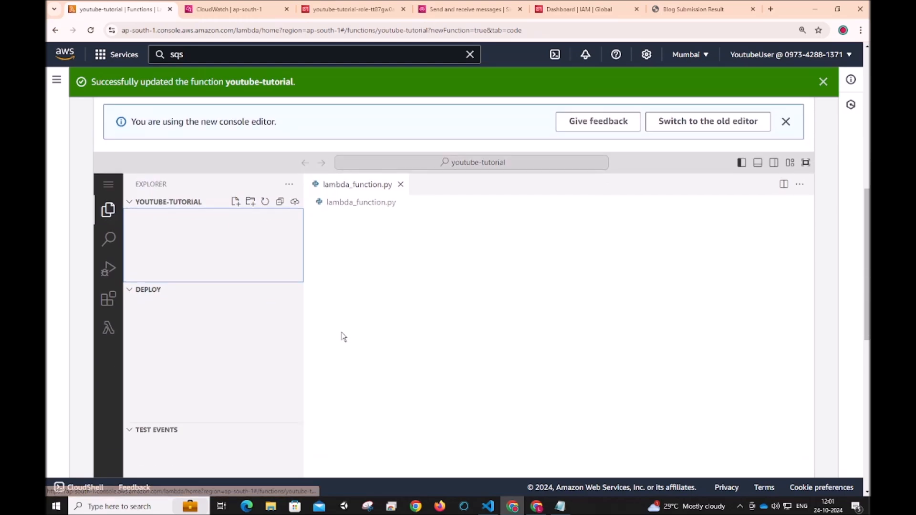
left_click(451, 329)
left_click(619, 302)
left_click_drag(482, 293, 525, 293)
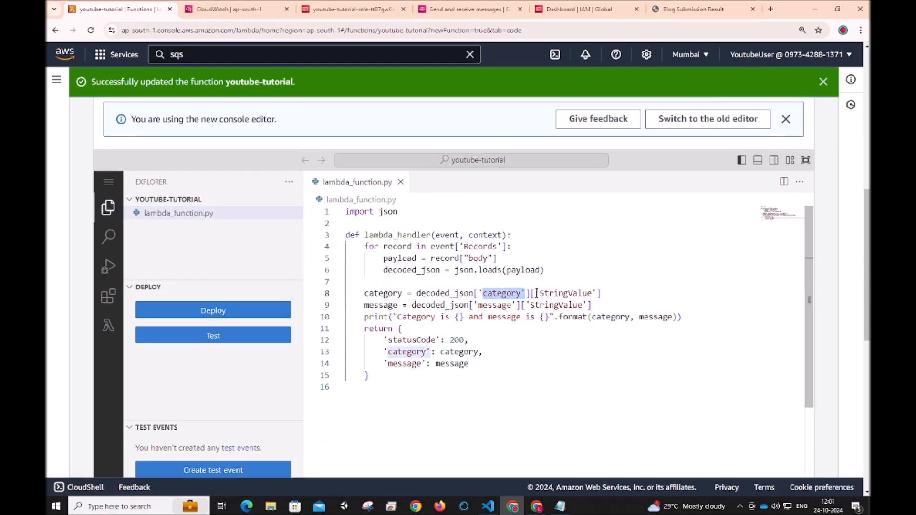
left_click(512, 292)
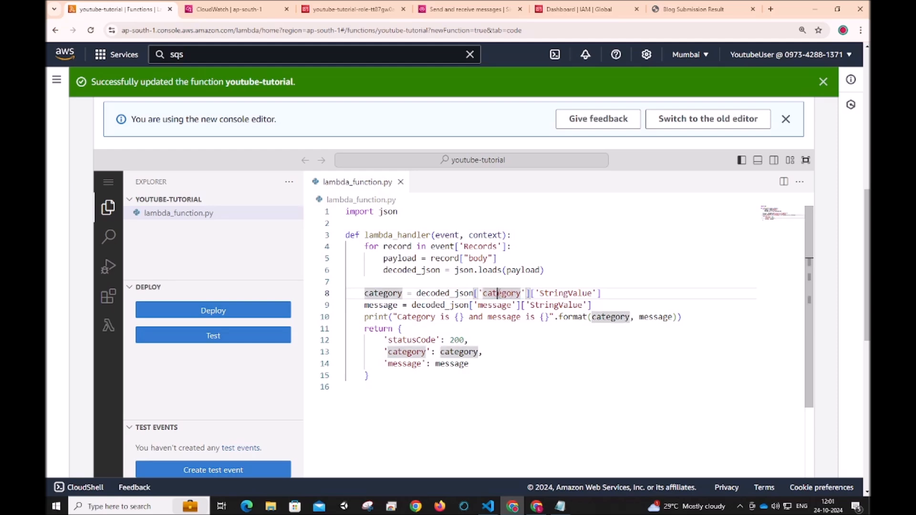
double_click(541, 293)
left_click(532, 305)
double_click(545, 304)
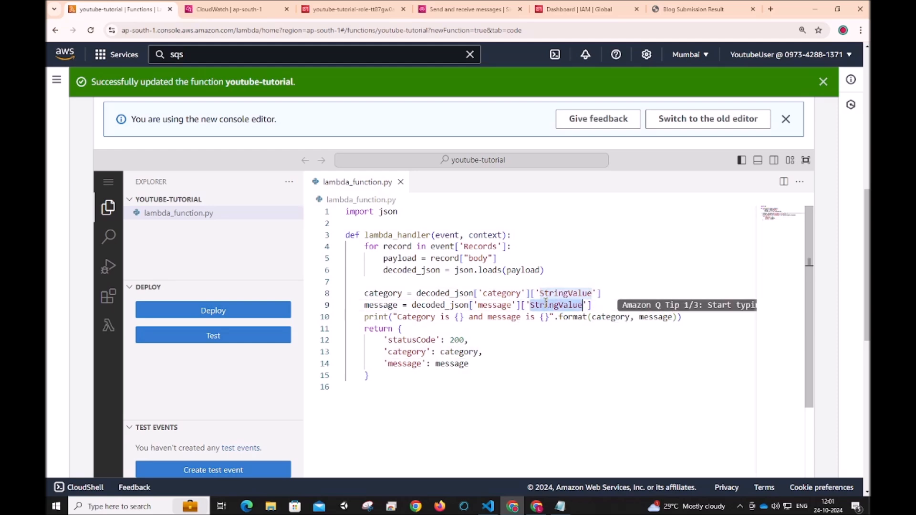
Switch to VS Code and examine how pushToSqs.php assigns the posted category and message to the StringValue entries of $messageBody
left_click(489, 509)
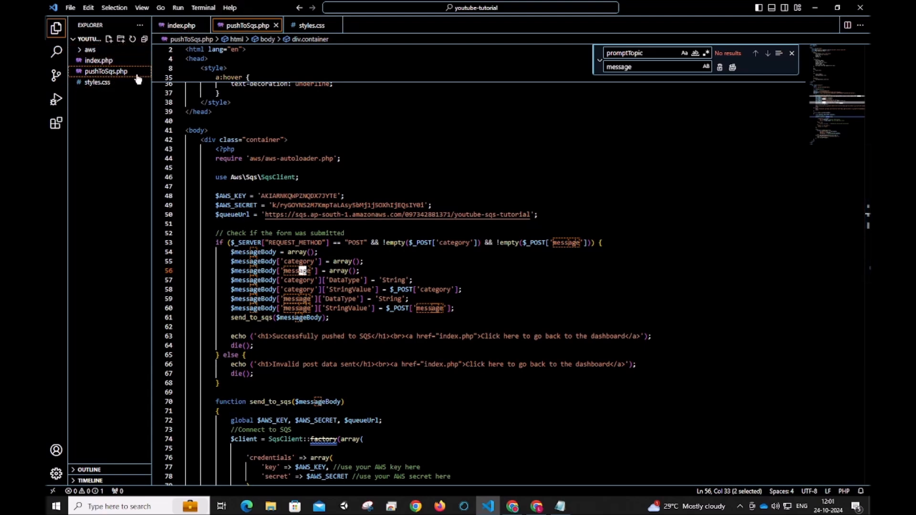
scroll(334, 268, "down", 1)
left_click(338, 273)
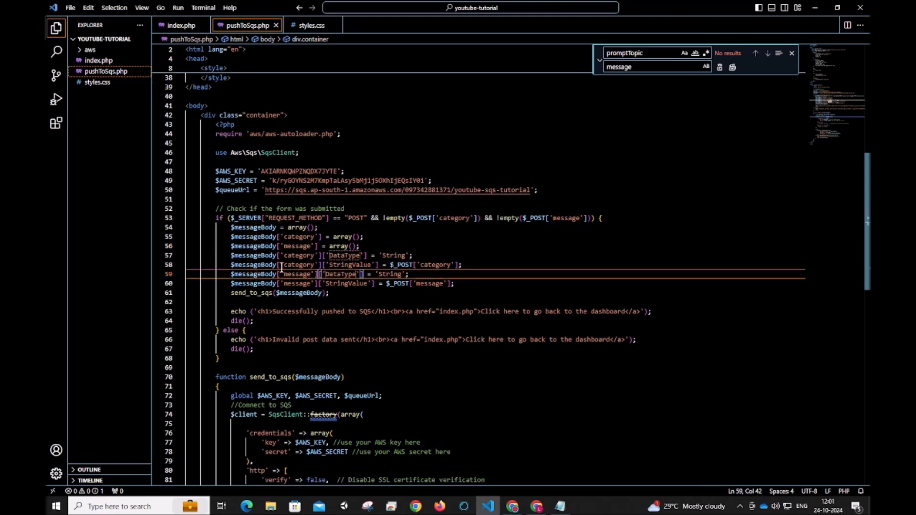
left_click_drag(284, 255, 314, 255)
left_click(329, 266)
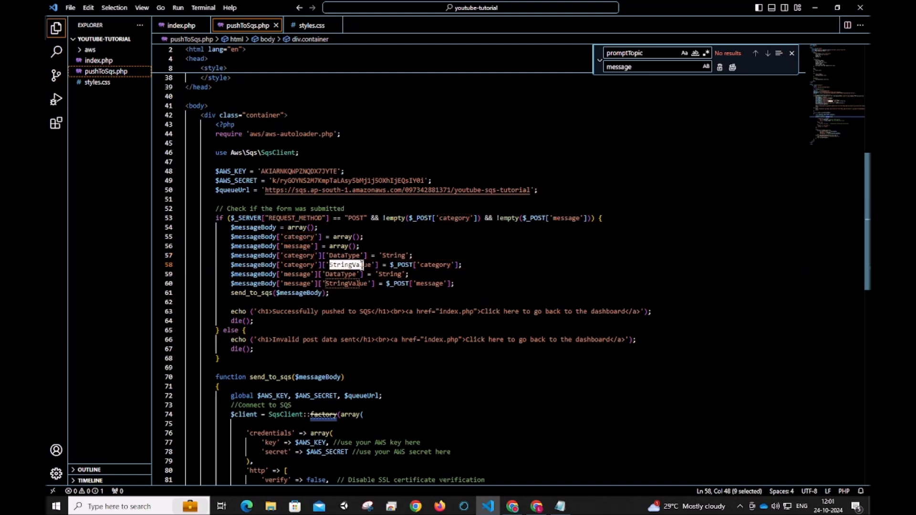
left_click_drag(390, 265, 470, 261)
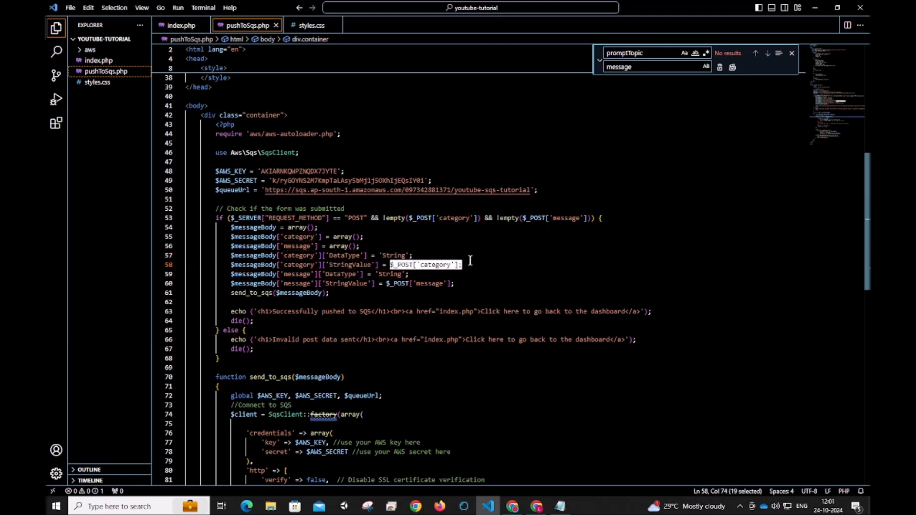
left_click_drag(283, 285, 446, 284)
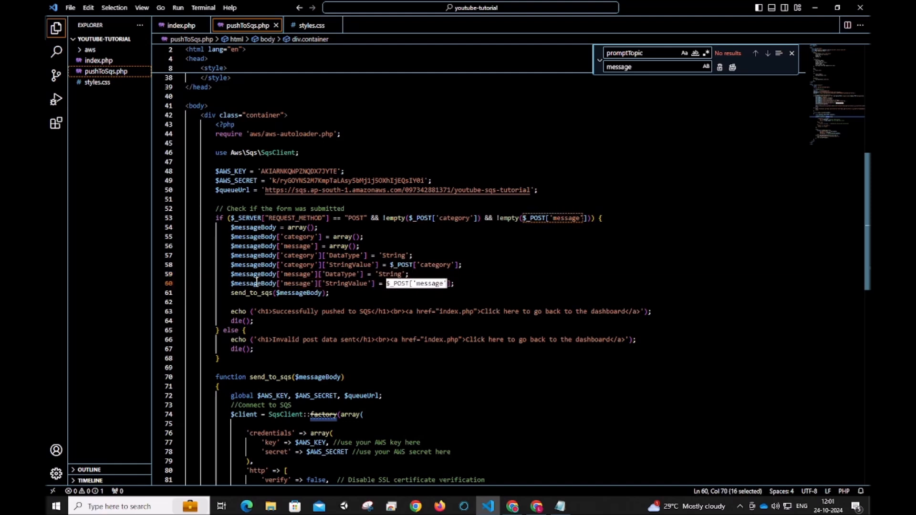
Examine how $messageBody is passed to send_to_sqs and how that function connects to SQS
double_click(256, 283)
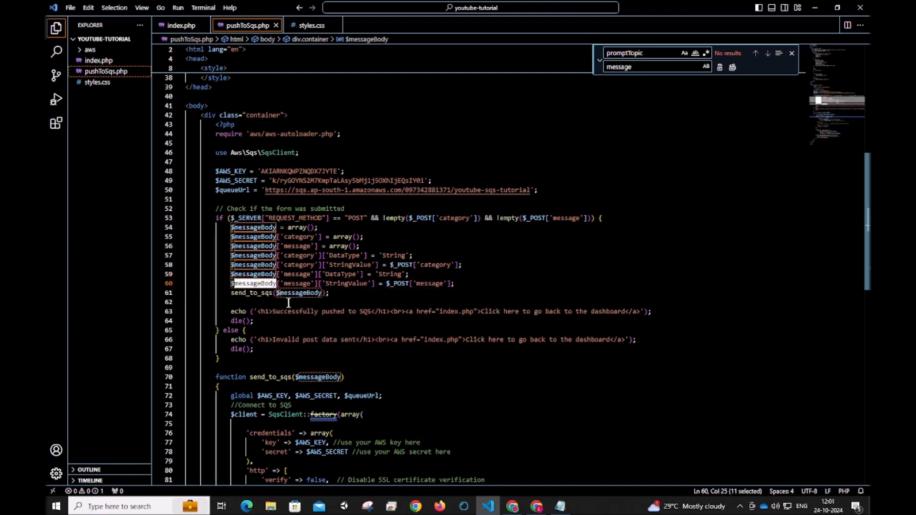
double_click(262, 293)
scroll(288, 312, "down", 2)
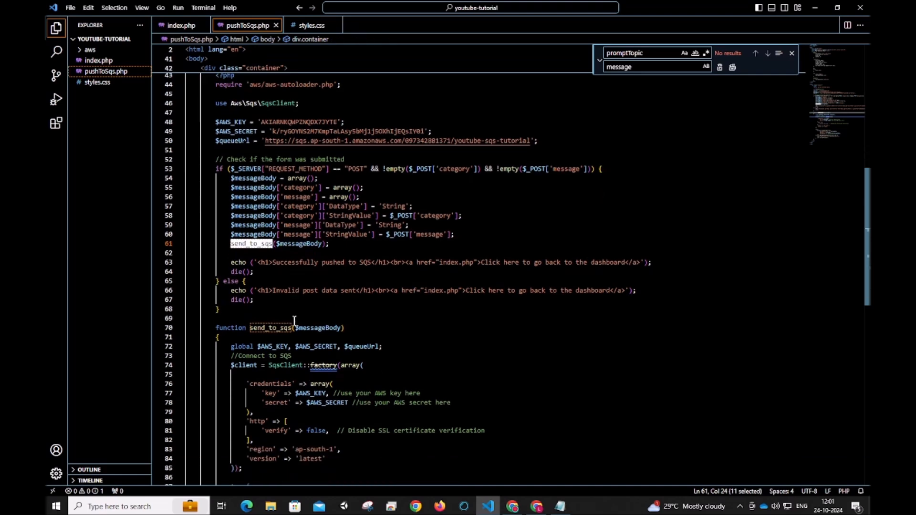
scroll(294, 321, "down", 1)
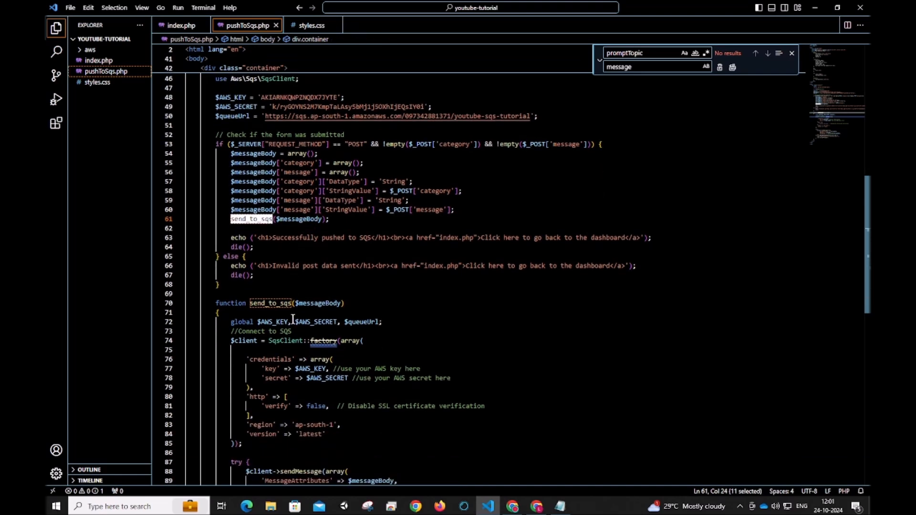
Switch to the AWS 2 minute tutorials presentation and review the "What are we doing in this video?" slide
key("alt+Tab")
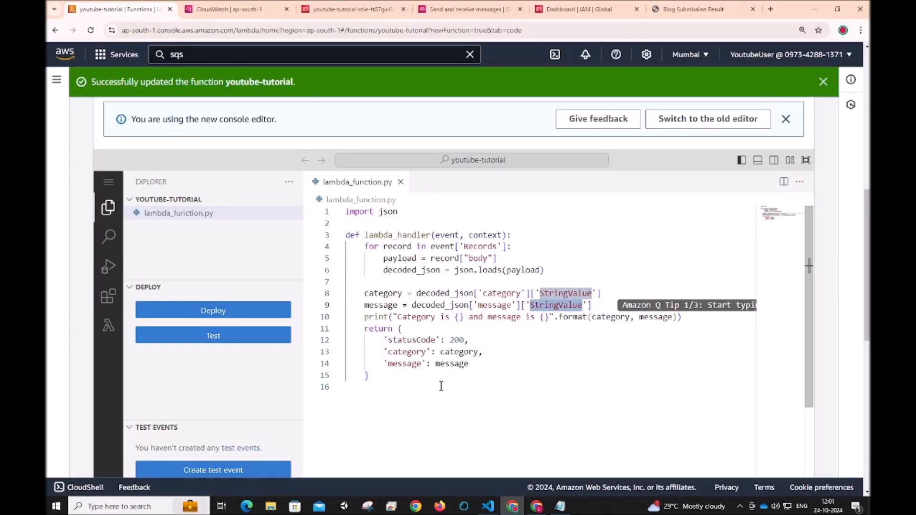
mouse_move(538, 508)
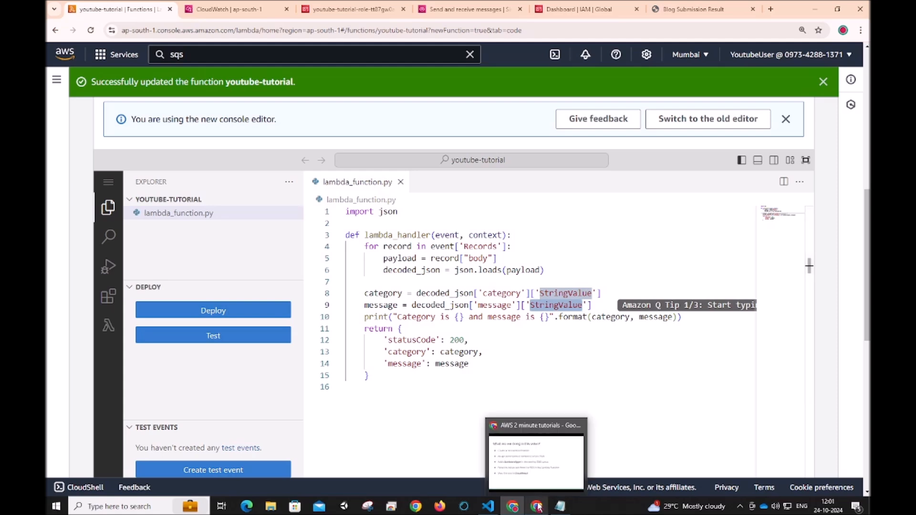
left_click(535, 483)
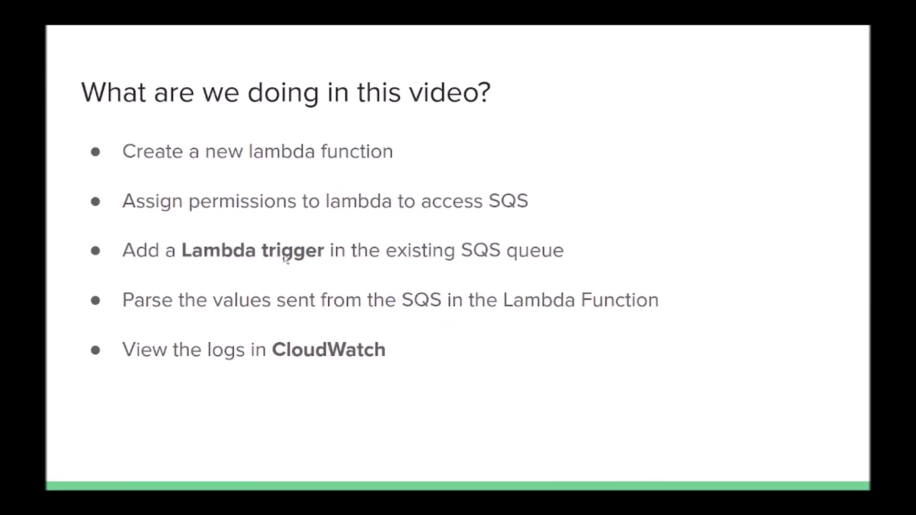